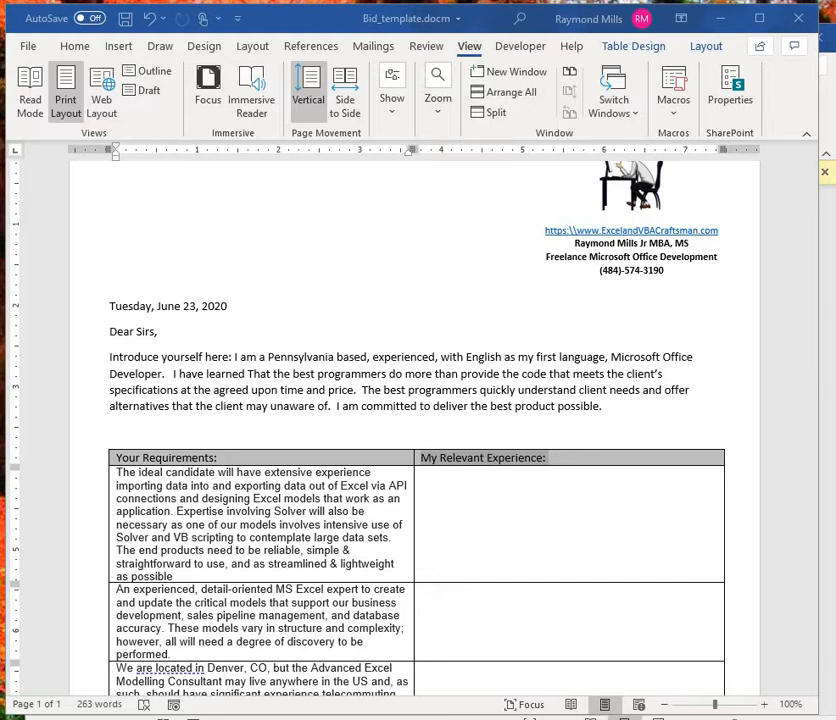
Review the bid template and inspect the field settings behind the My Relevant Experience header
scroll(415, 420, down, 2)
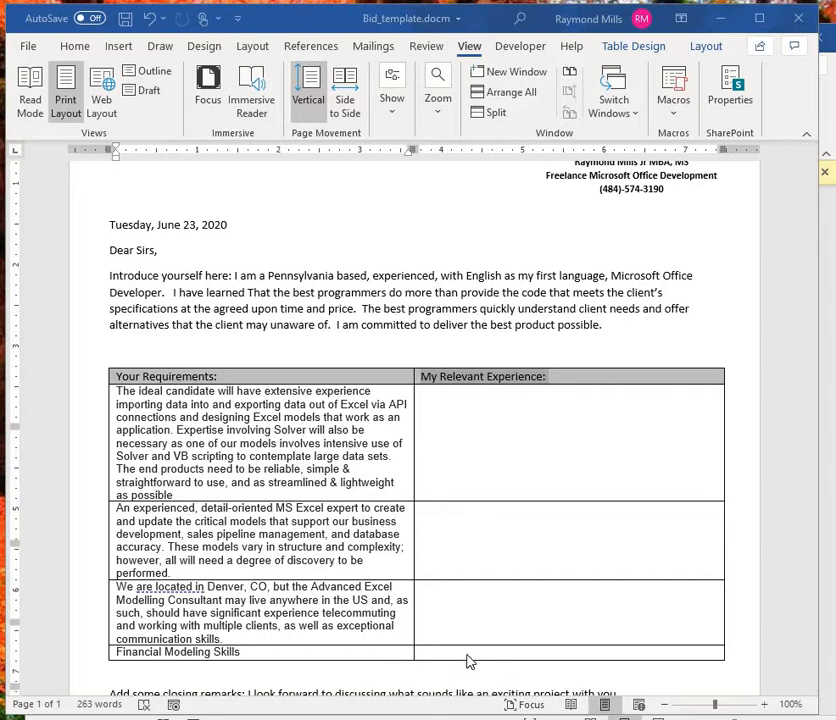
scroll(468, 648, down, 3)
scroll(468, 648, up, 3)
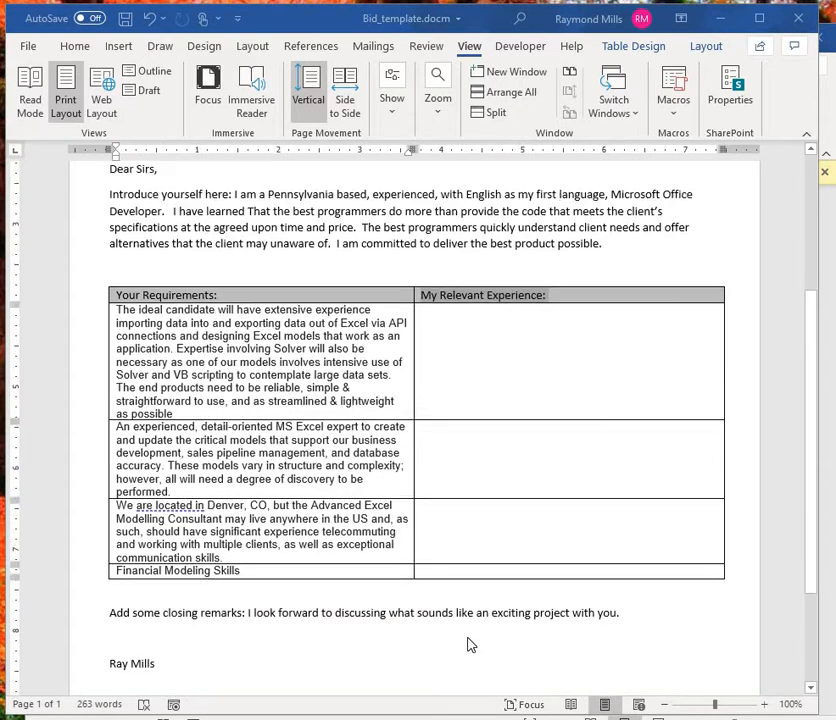
scroll(476, 646, down, 1)
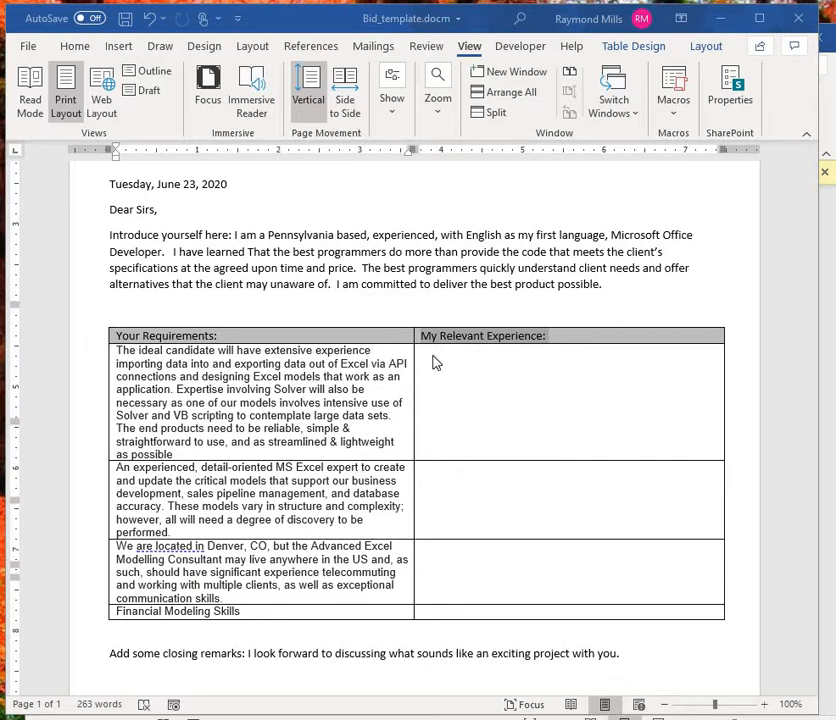
right_click(500, 342)
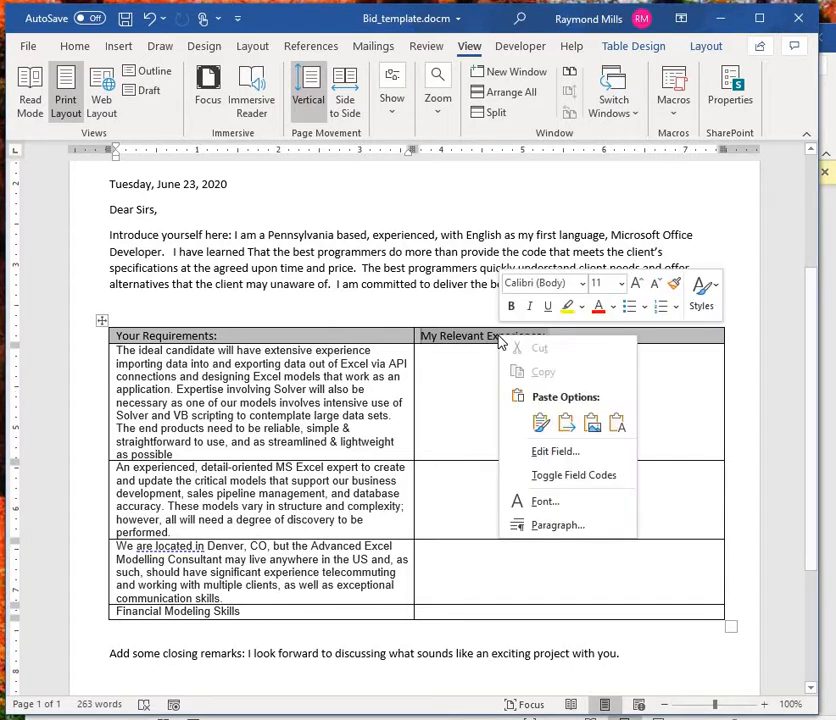
click(545, 452)
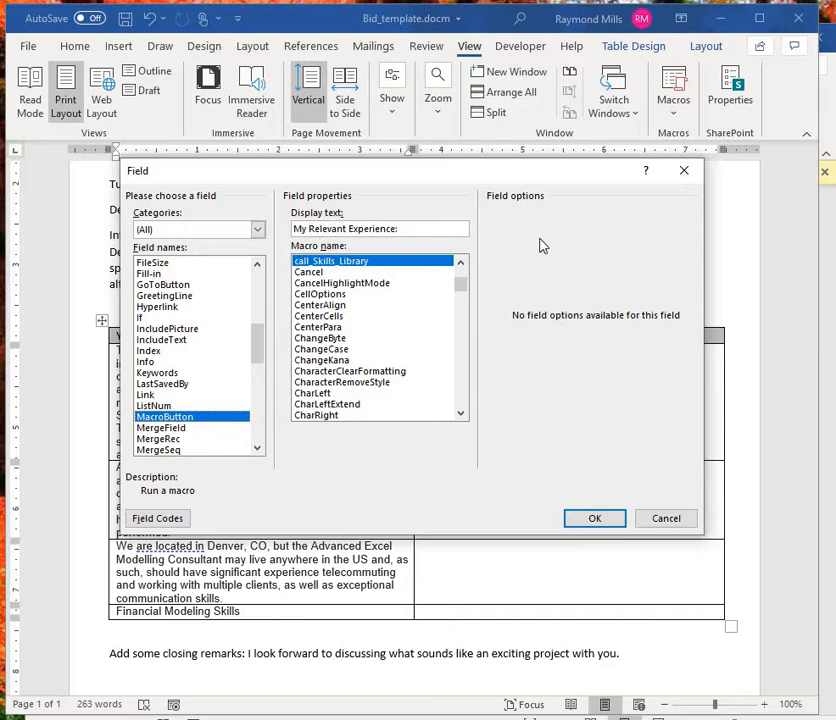
click(683, 171)
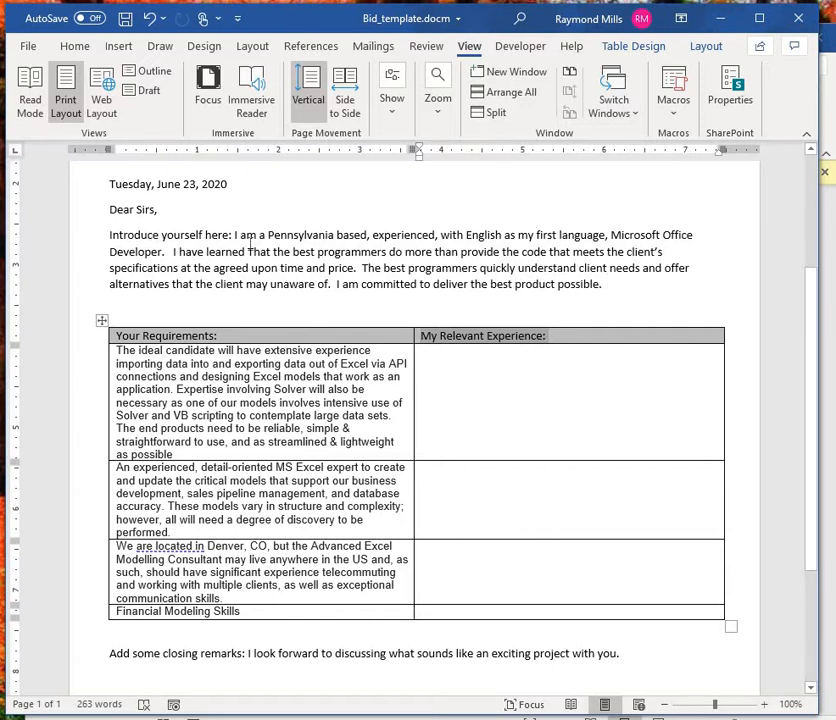
Run the macro field in the My Relevant Experience header to open the My Skills Library, and move its window clear of the table
click(482, 336)
triple_click(486, 340)
right_click(489, 338)
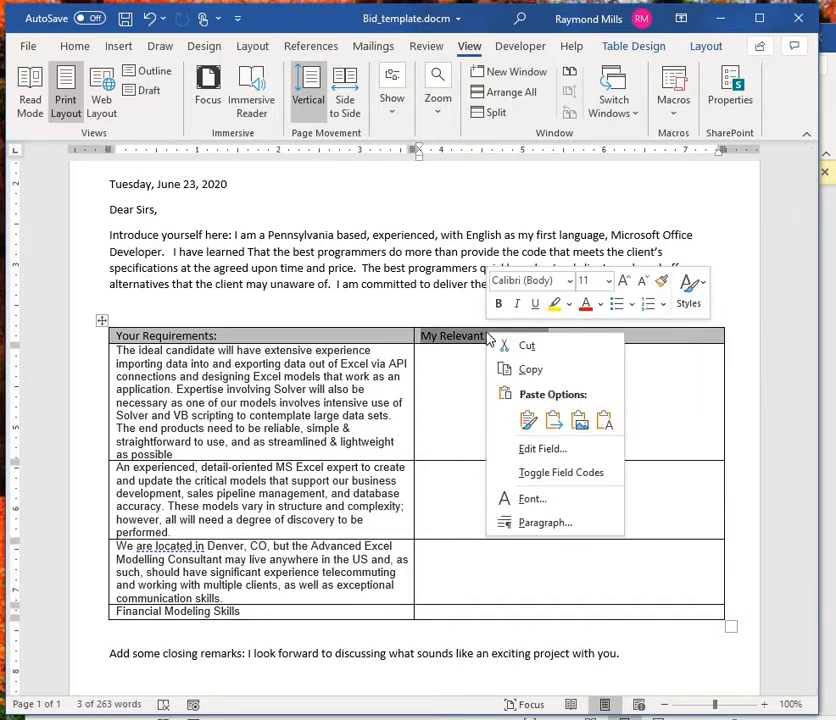
key(Escape)
click(487, 332)
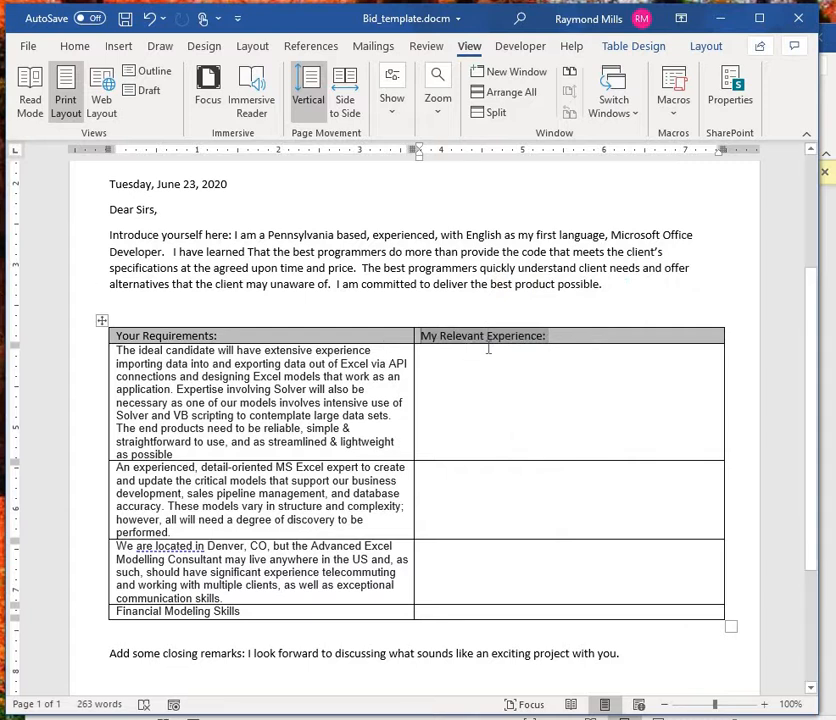
triple_click(496, 342)
click(487, 332)
triple_click(487, 334)
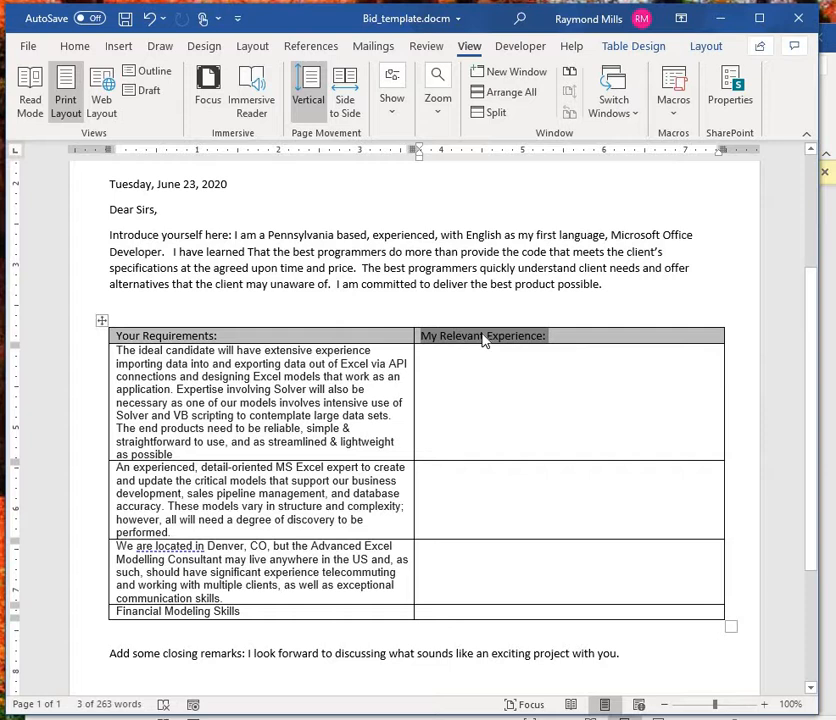
double_click(485, 338)
drag(68, 206, 768, 411)
drag(480, 413, 128, 7)
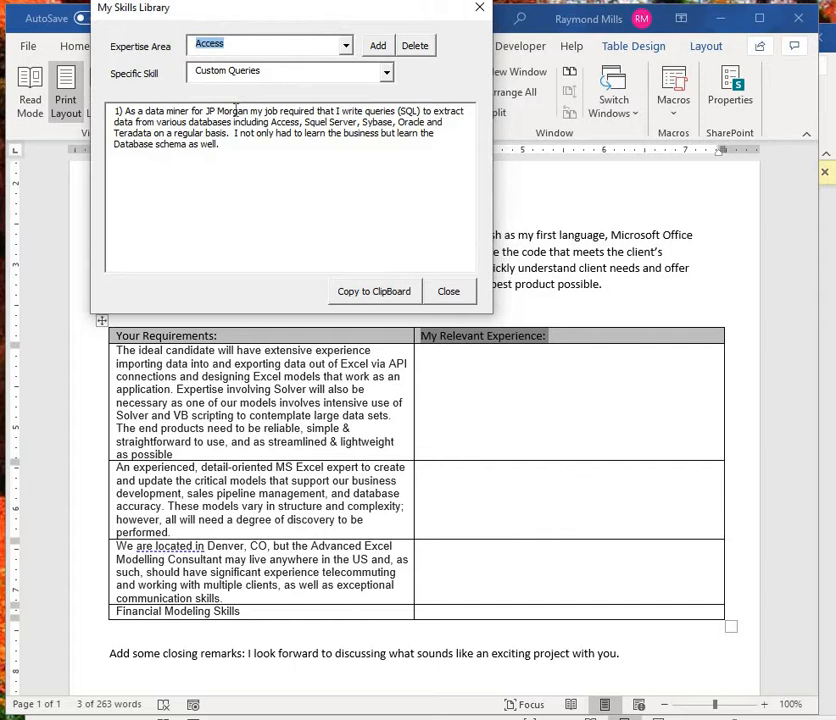
Copy the Financial Models text from the VBA General expertise area and paste it into the experience cell beside Financial Modeling Skills
click(345, 46)
click(265, 108)
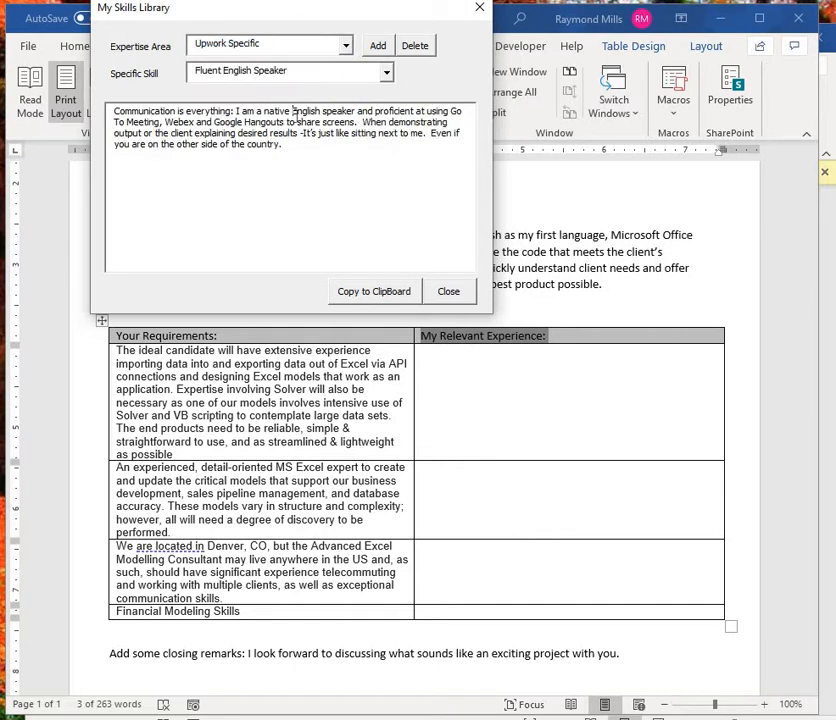
click(345, 46)
click(325, 118)
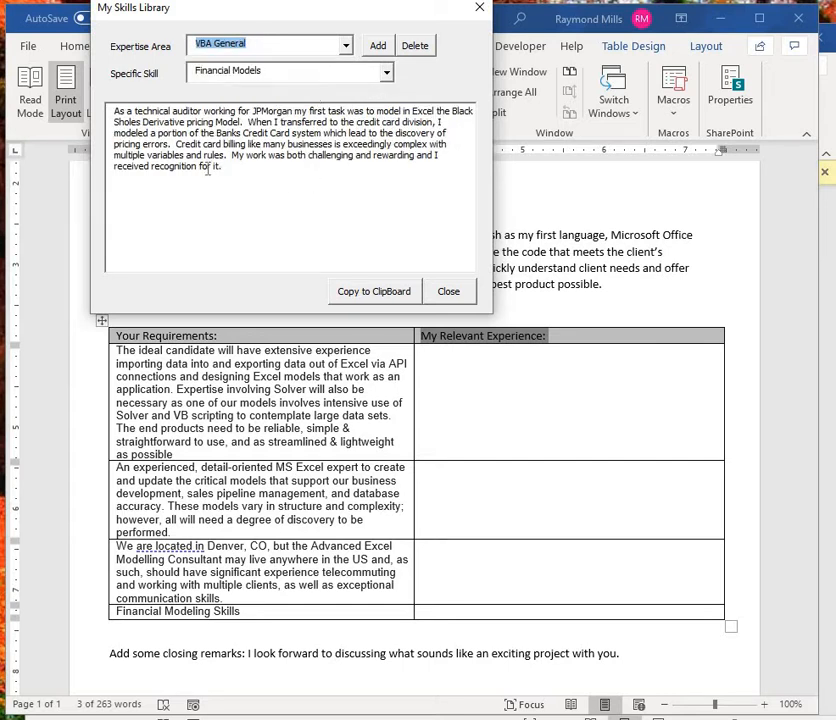
click(386, 291)
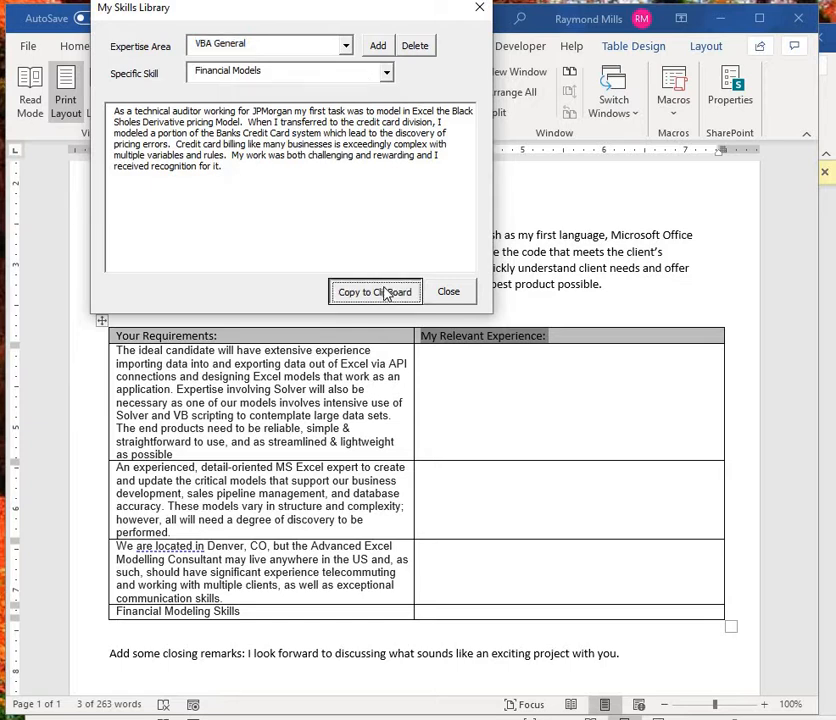
click(428, 607)
click(428, 609)
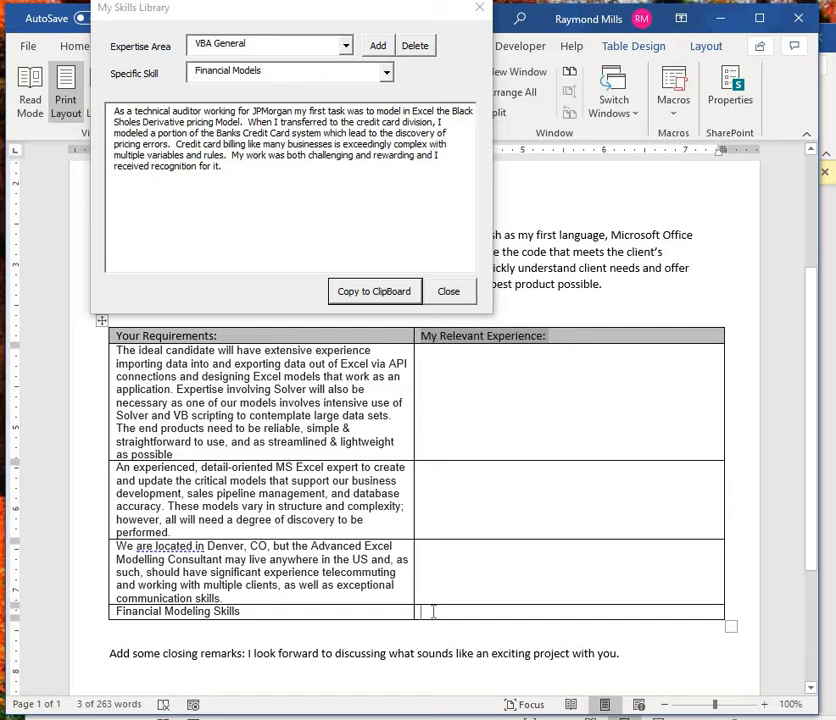
key(ctrl+v)
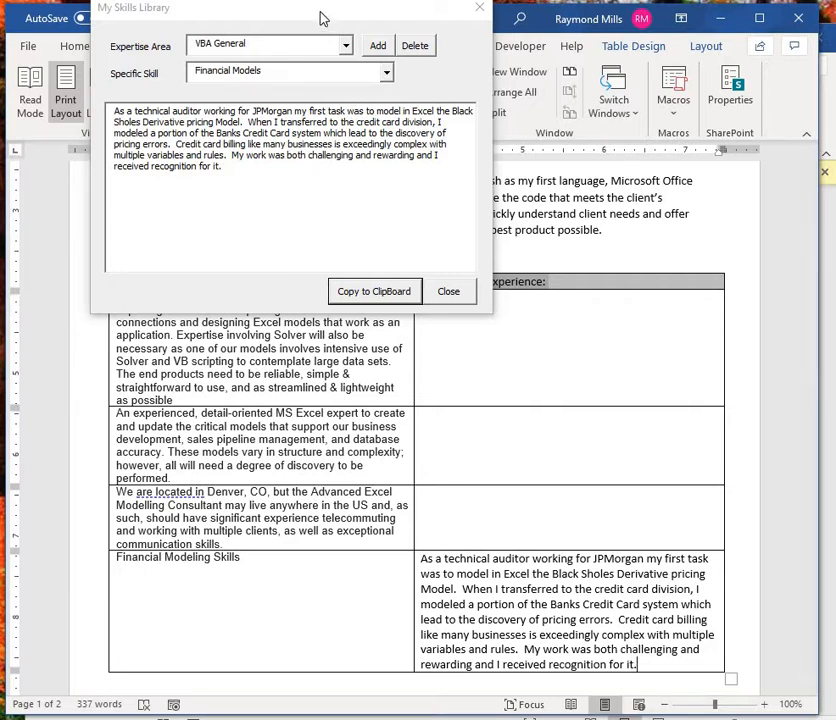
Move the My Skills Library off the first requirement row and copy the Big Data Sets text from the DataBases expertise area
drag(325, 17, 414, 61)
drag(812, 295, 314, 459)
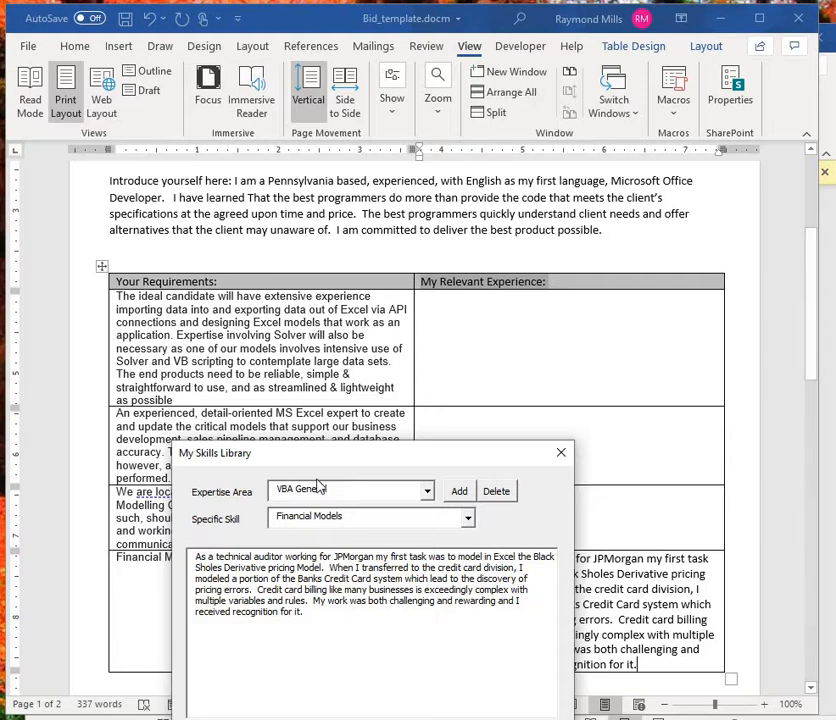
click(427, 490)
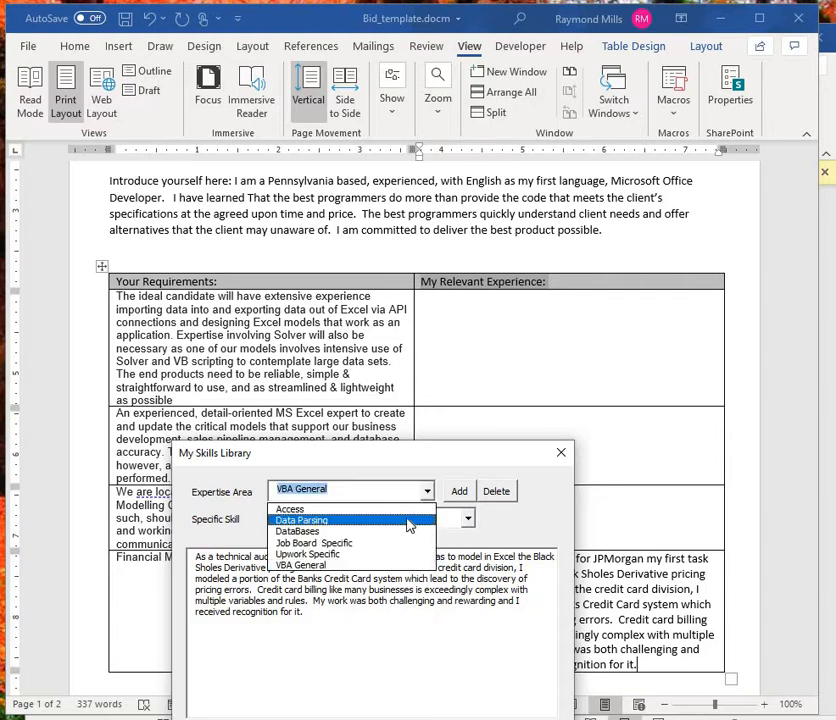
click(406, 531)
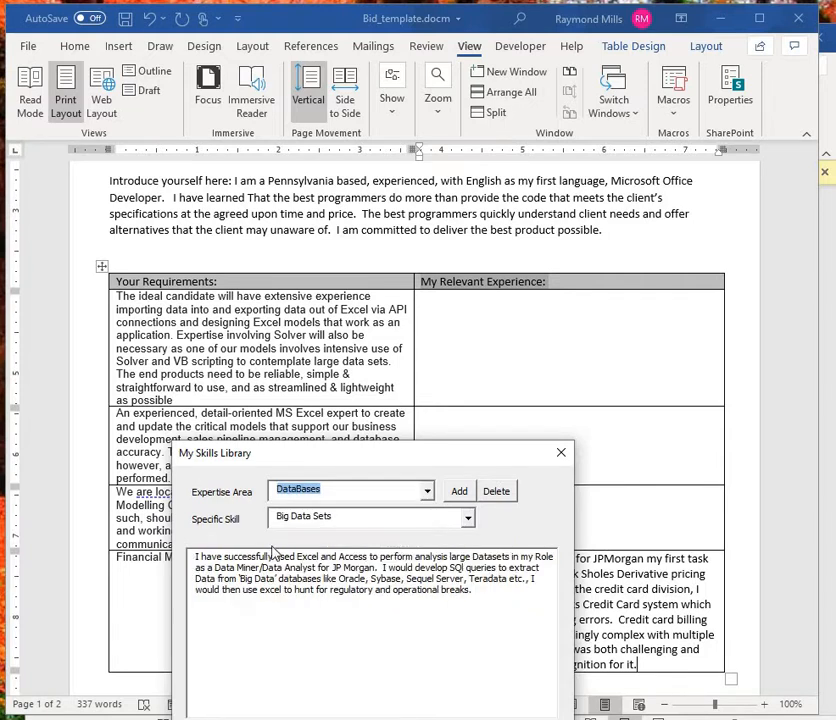
drag(472, 590, 210, 553)
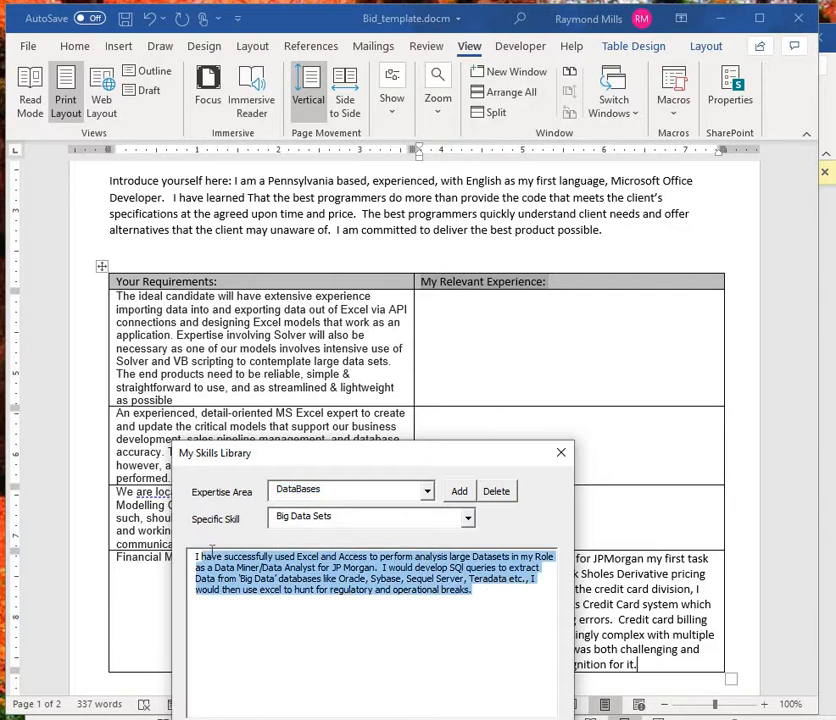
click(467, 715)
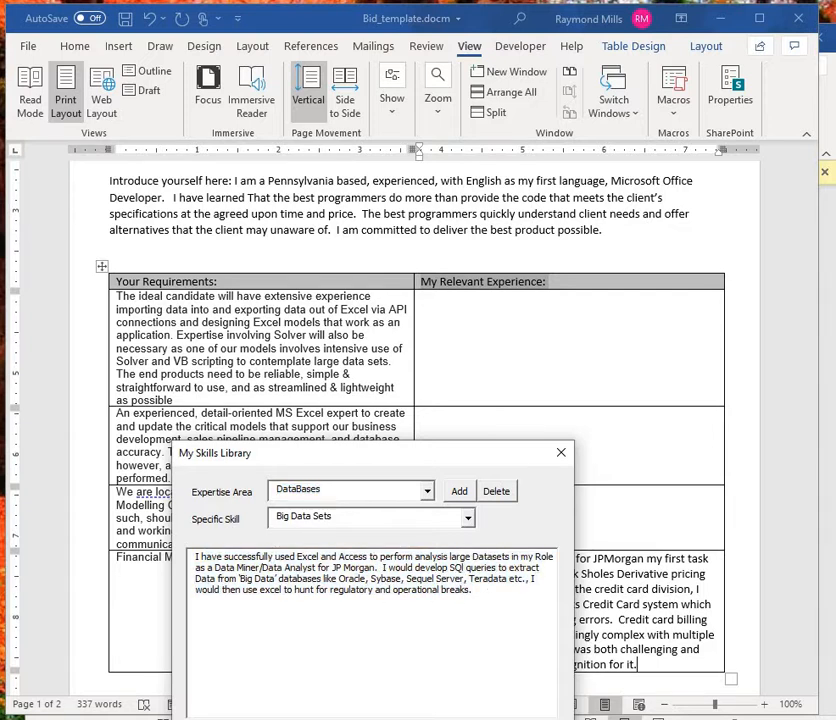
Paste the copied text into the experience cell beside the ideal candidate requirement and remove its bold formatting
click(433, 307)
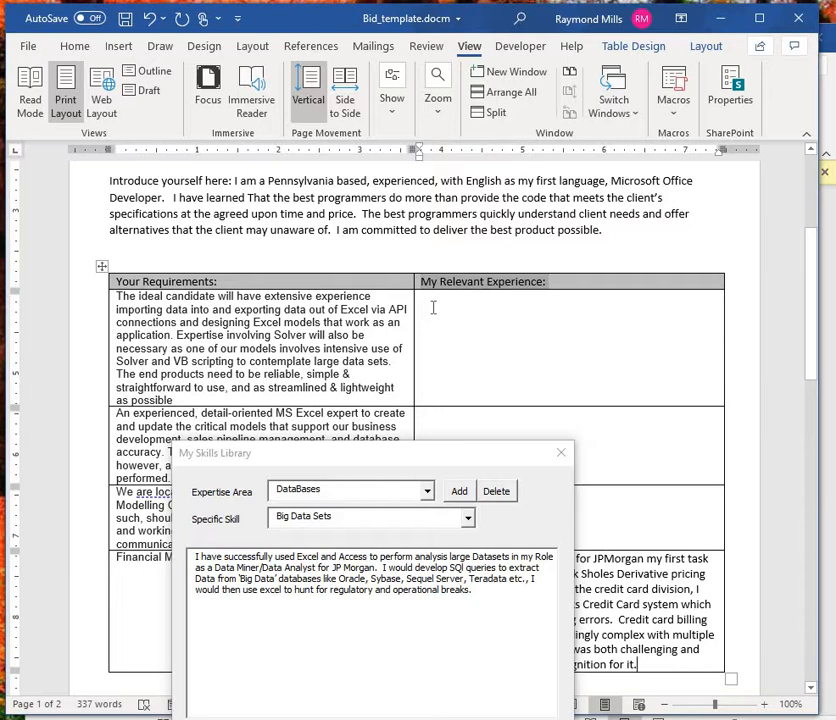
right_click(438, 306)
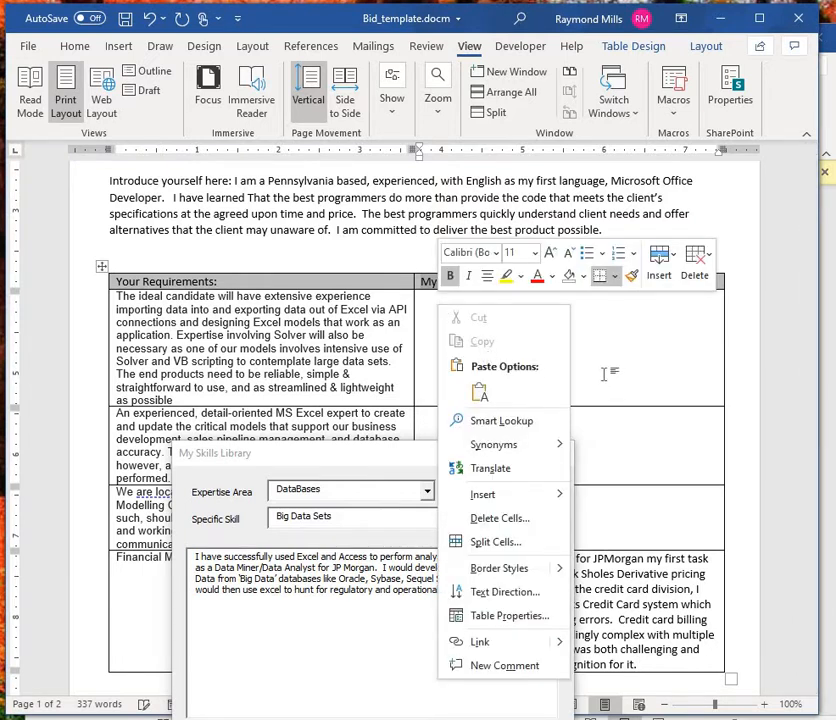
click(489, 330)
key(ctrl+v)
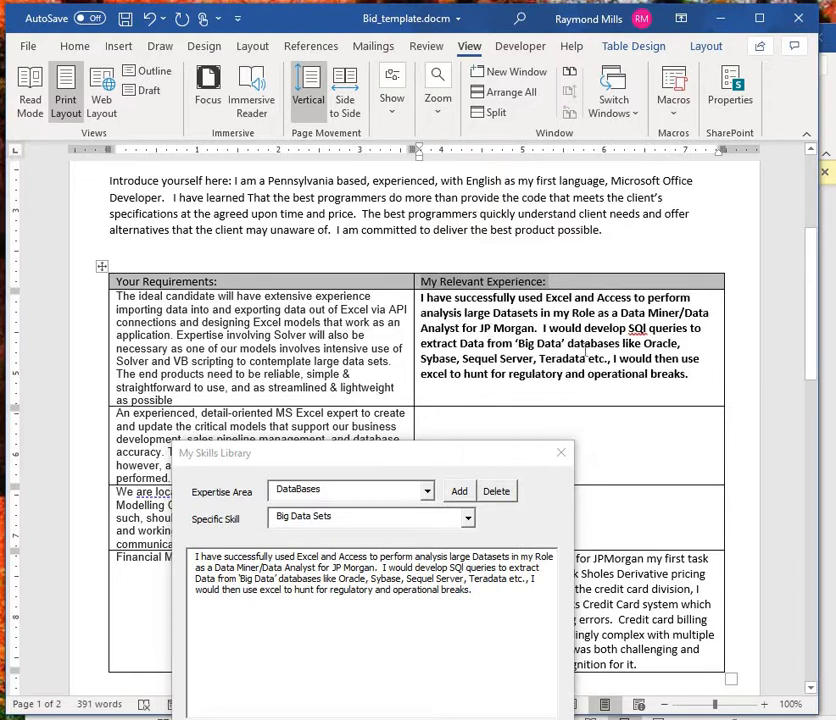
drag(689, 374, 420, 291)
key(ctrl+b)
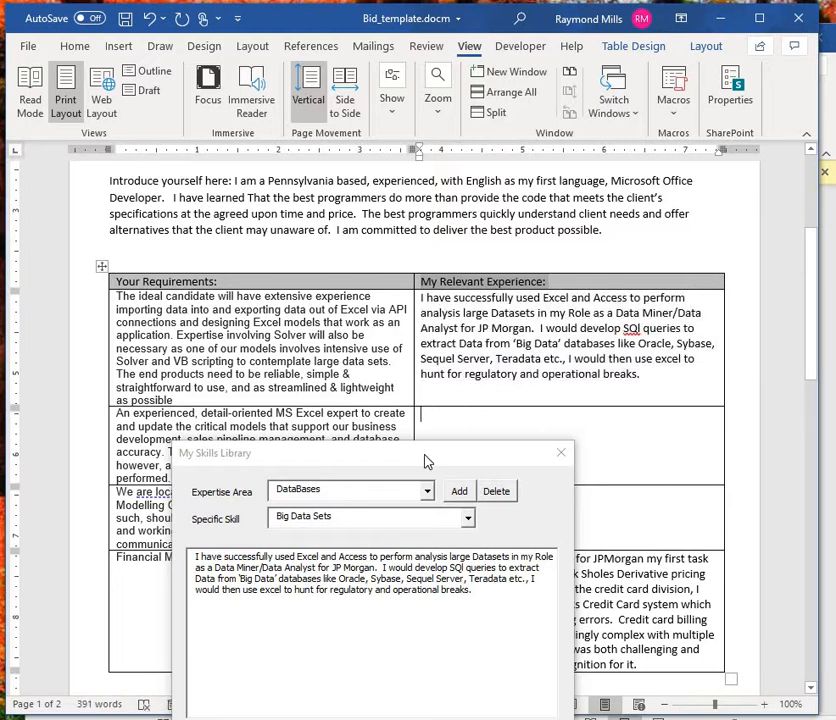
Copy the General Macros Skills text from VBA General and paste it into the experience cell beside the MS Excel expert requirement
drag(427, 461, 548, 545)
click(589, 602)
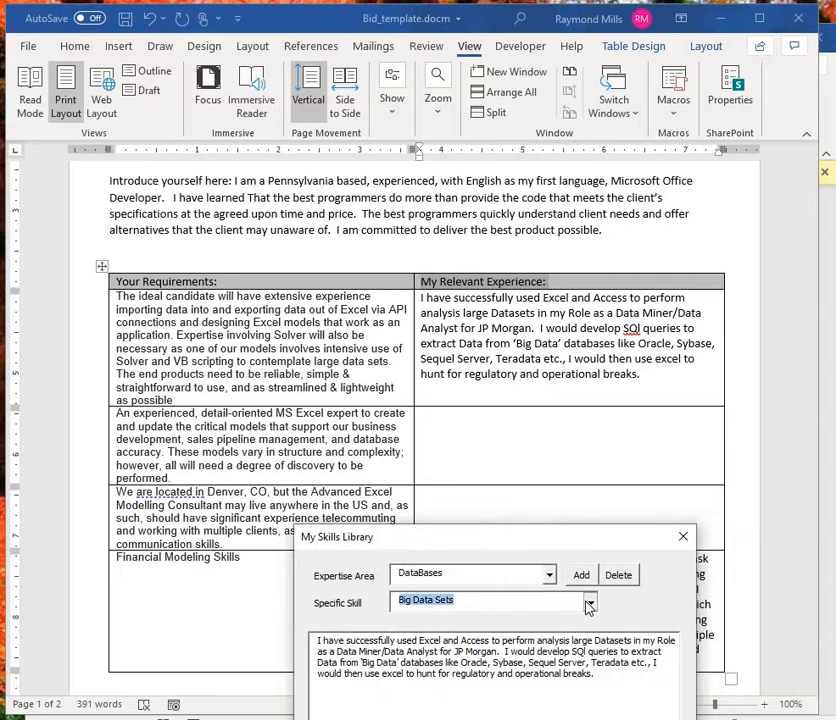
click(550, 576)
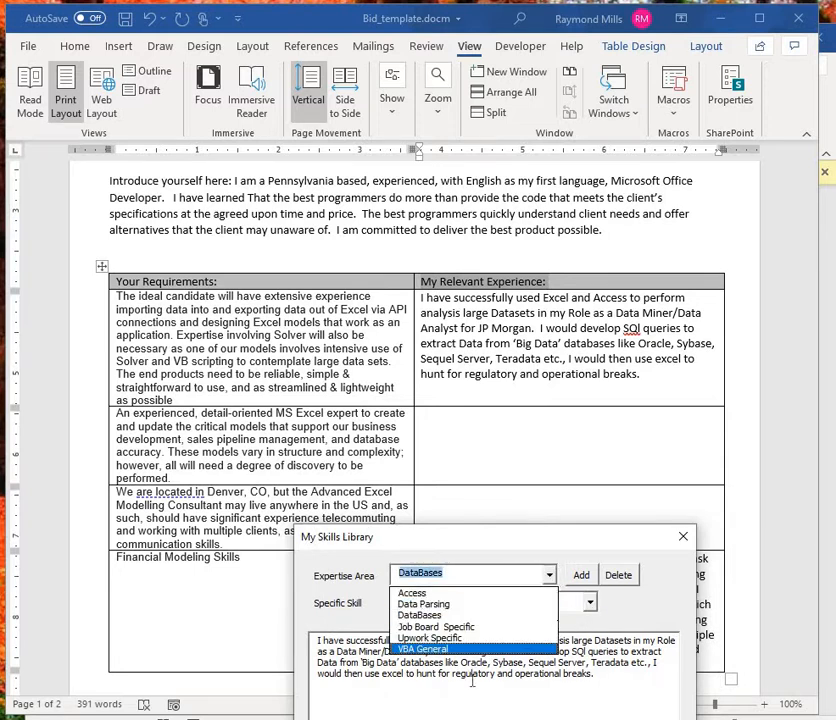
click(425, 649)
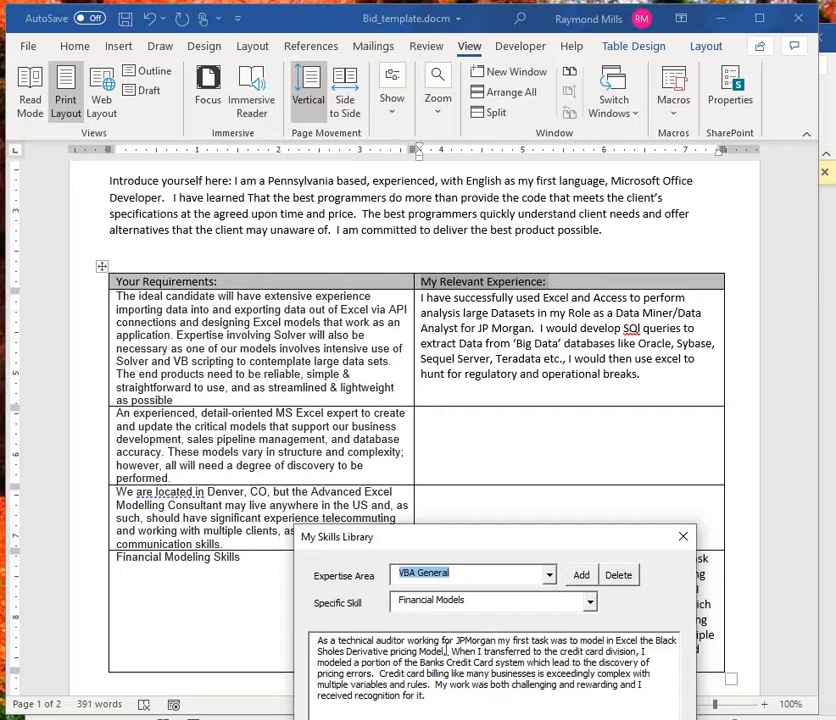
click(590, 603)
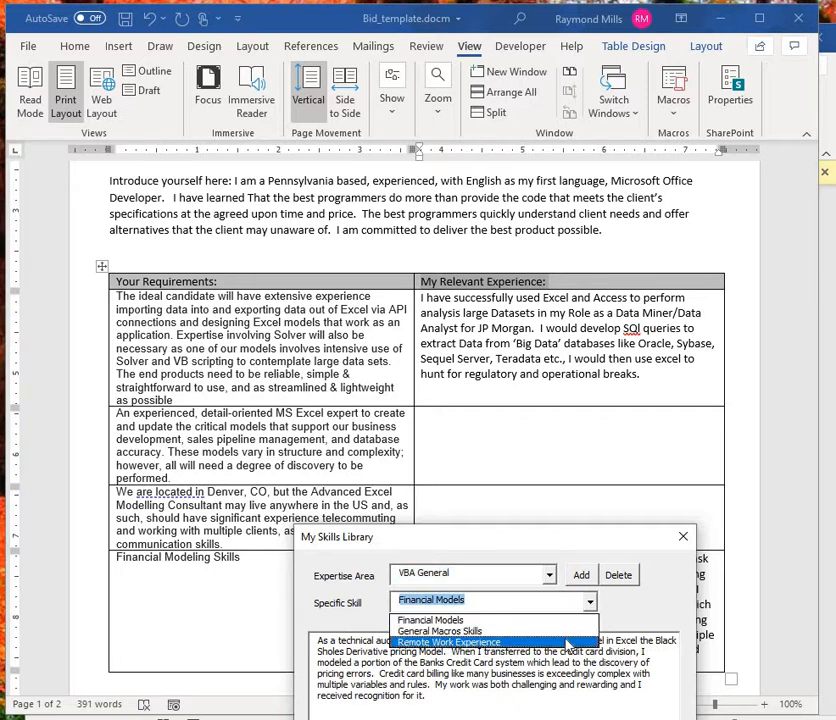
click(562, 632)
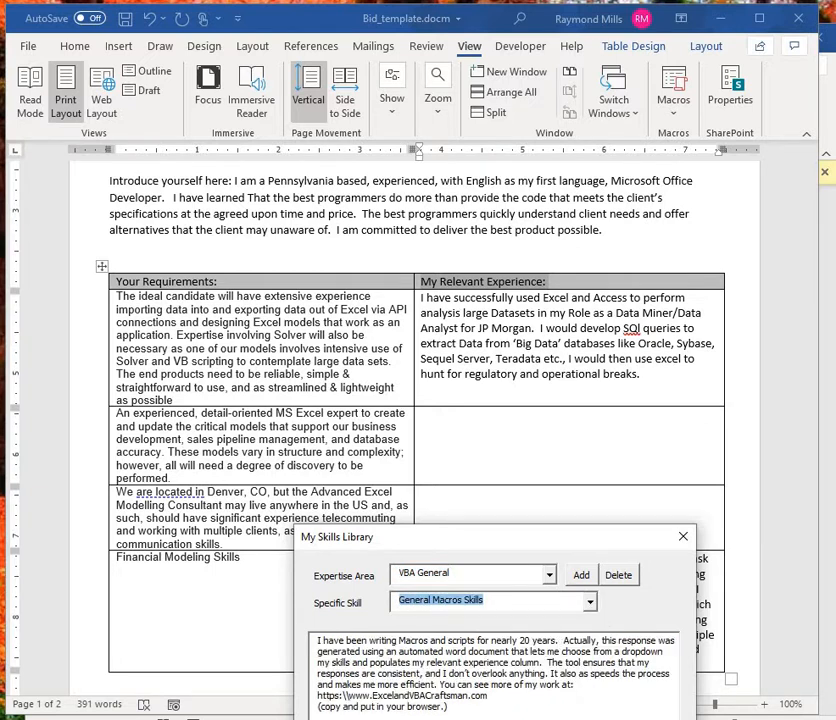
key(Tab)
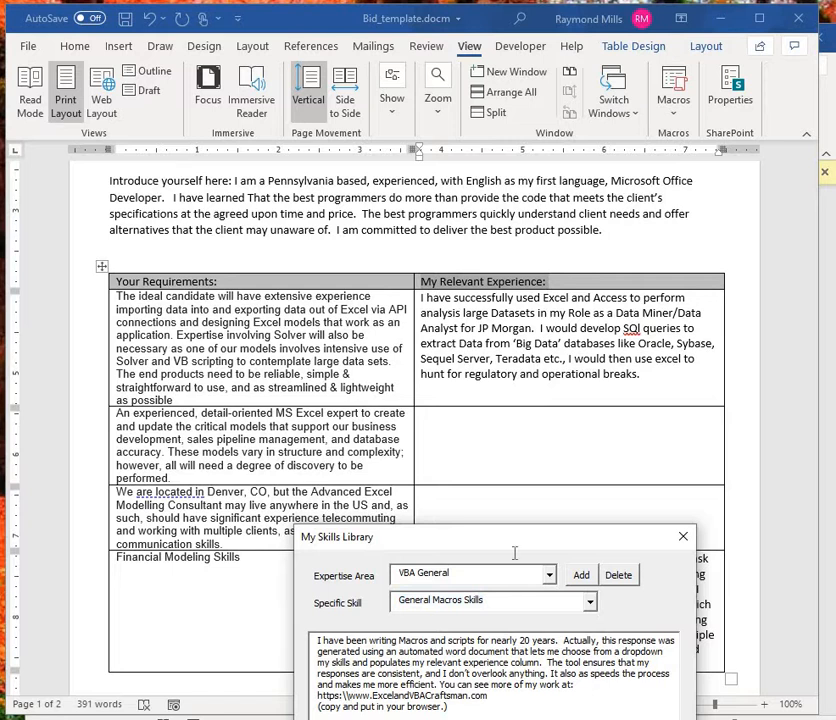
click(437, 421)
key(ctrl+v)
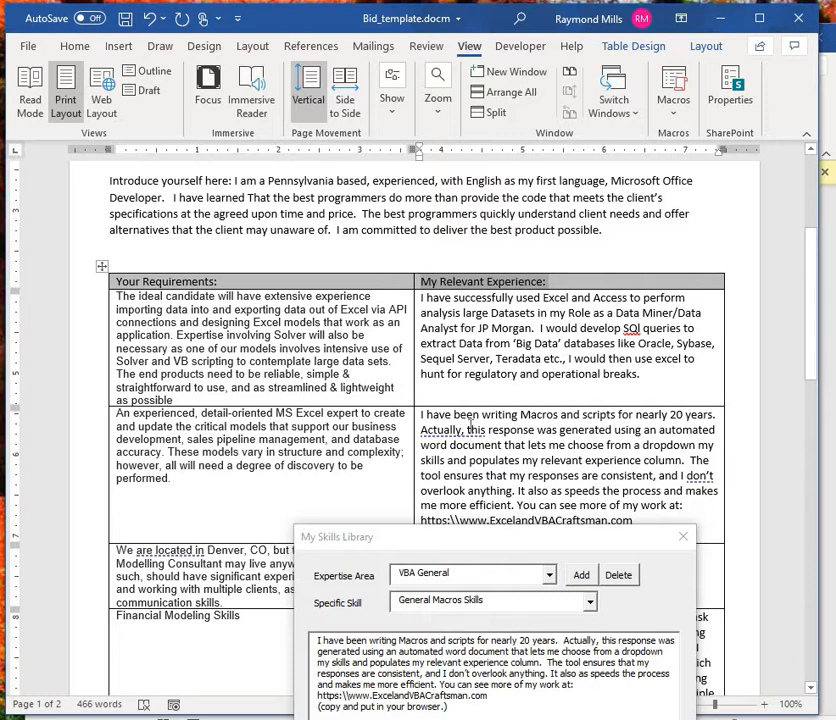
Remove "Actually," from the pasted macros skills text so that its second sentence begins with "This response"
key(BackSpace)
key(BackSpace)
key(BackSpace)
key(BackSpace)
key(BackSpace)
key(BackSpace)
key(BackSpace)
key(BackSpace)
key(BackSpace)
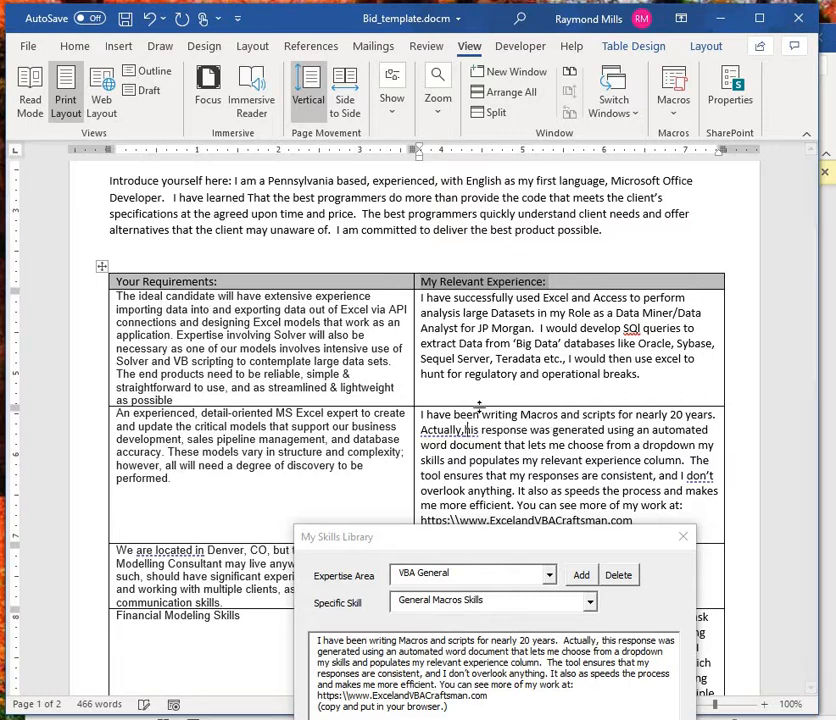
key(BackSpace)
key(BackSpace)
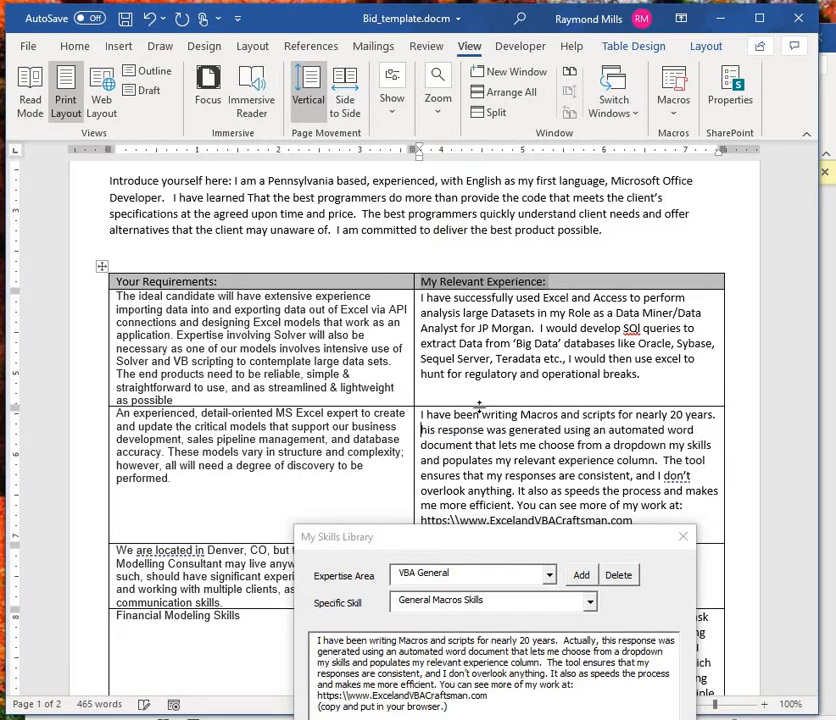
text(T)
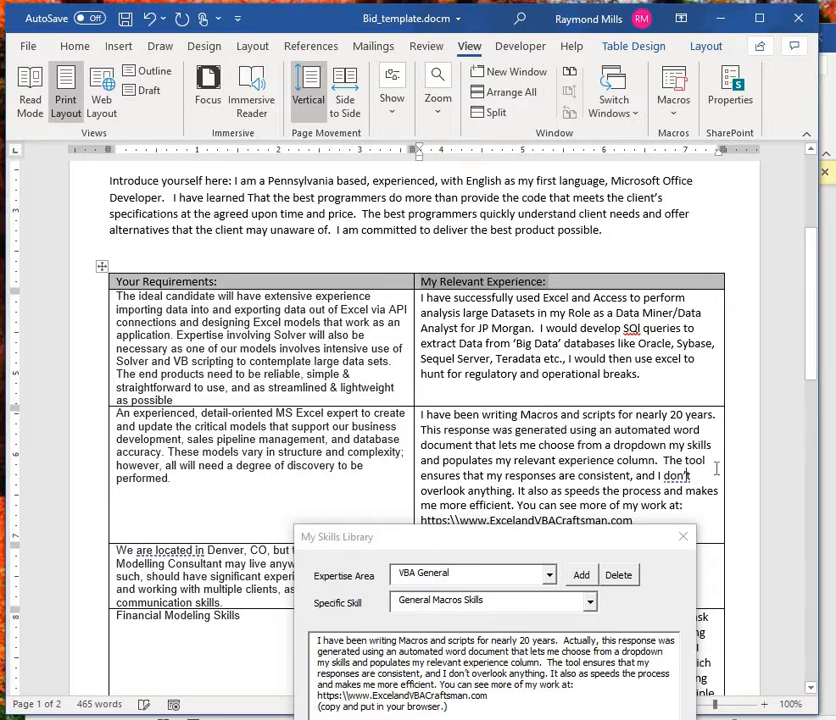
Expand the contraction before "overlook anything" to "do not" in the pasted macros skills text
key(Right)
key(Right)
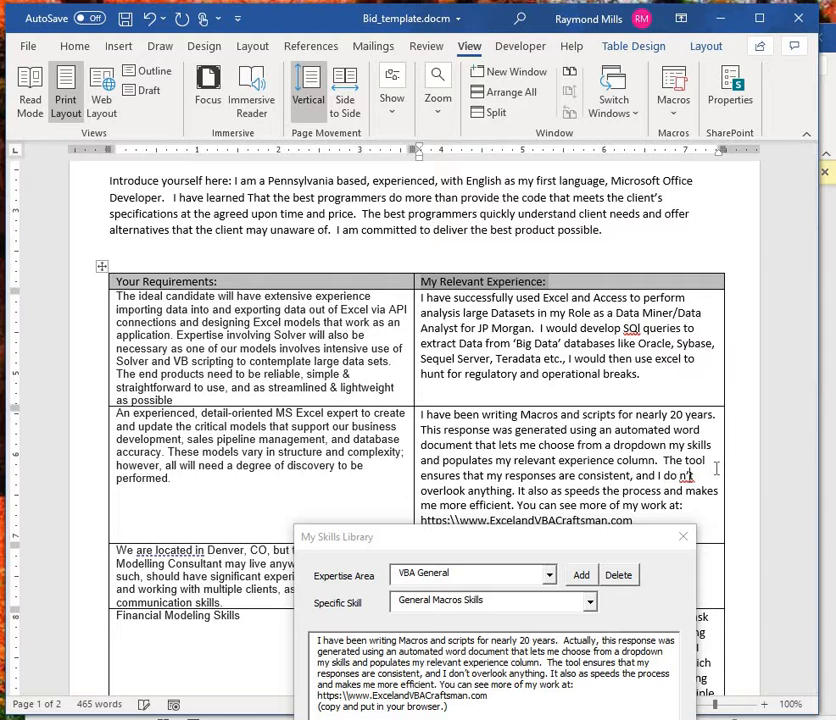
key(BackSpace)
text(0)
key(BackSpace)
text(o)
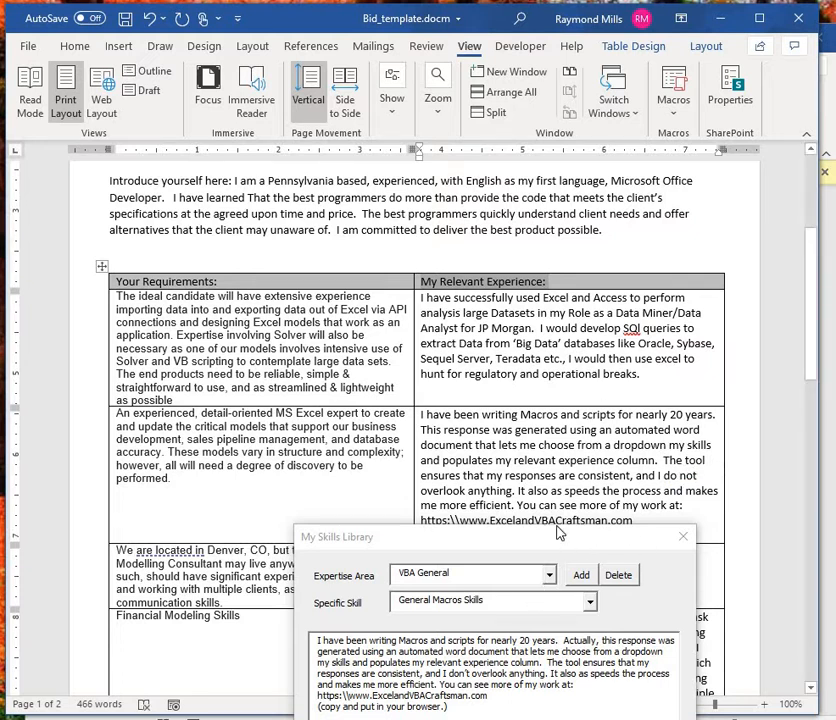
Move the My Skills Library clear of the empty experience cell and delete the Remote Work Experience skill from VBA General
drag(543, 536, 512, 100)
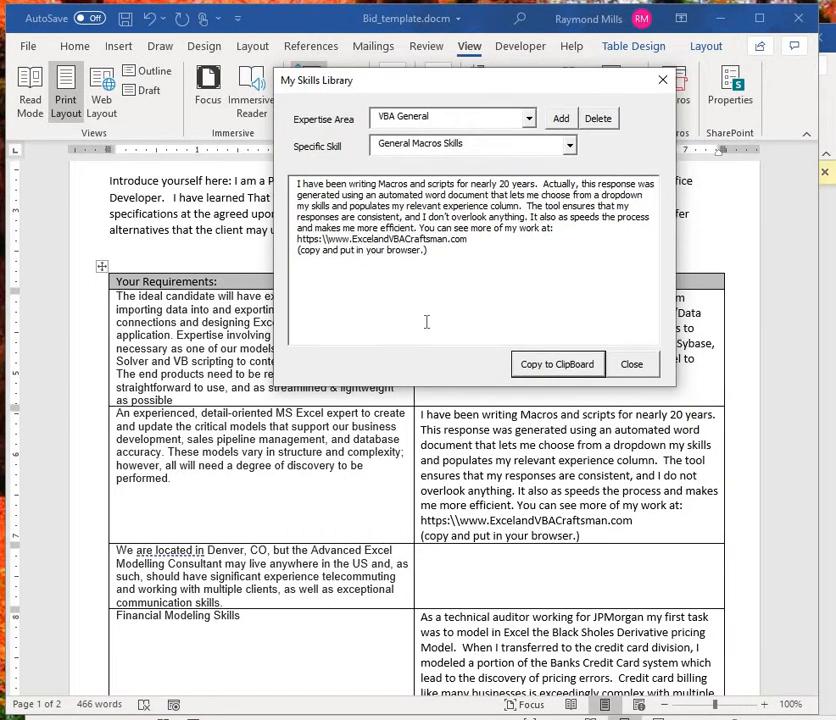
click(530, 121)
click(529, 119)
click(567, 146)
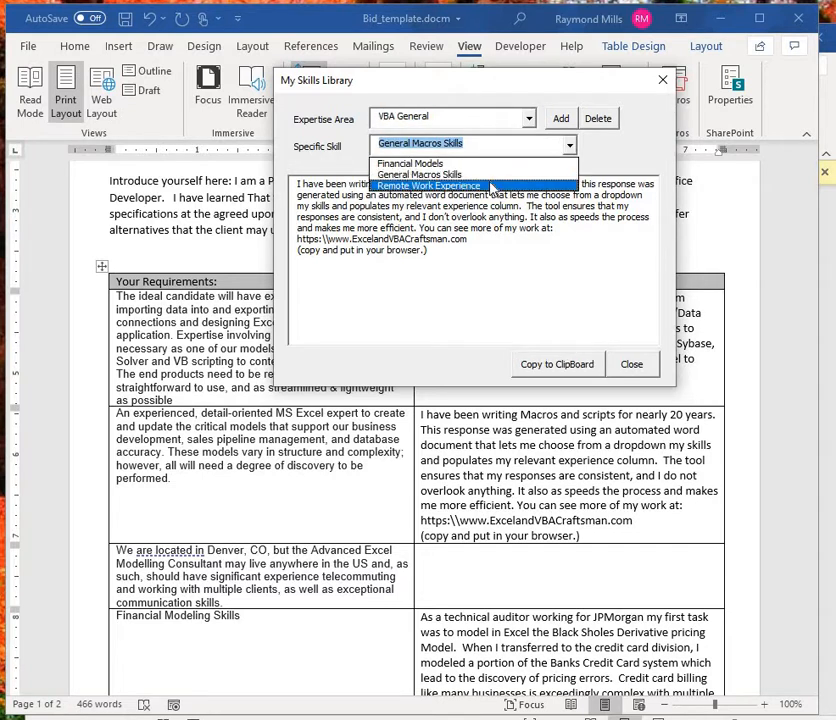
click(491, 185)
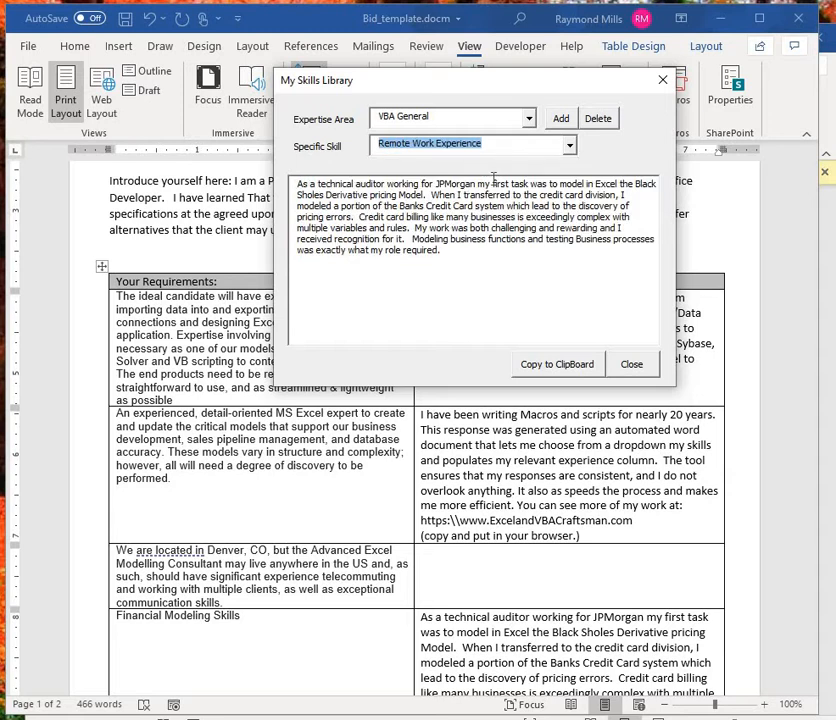
click(605, 117)
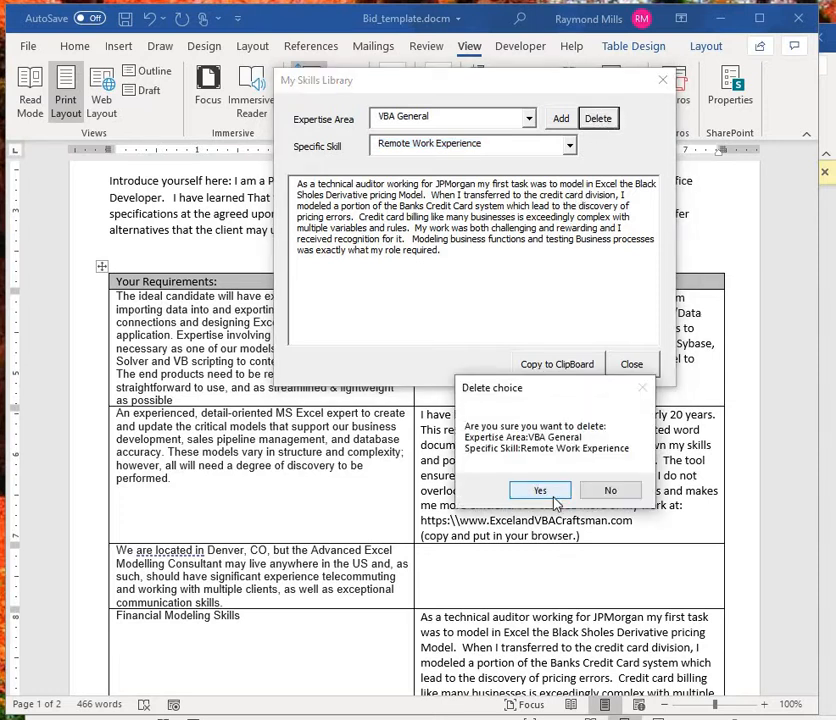
click(555, 496)
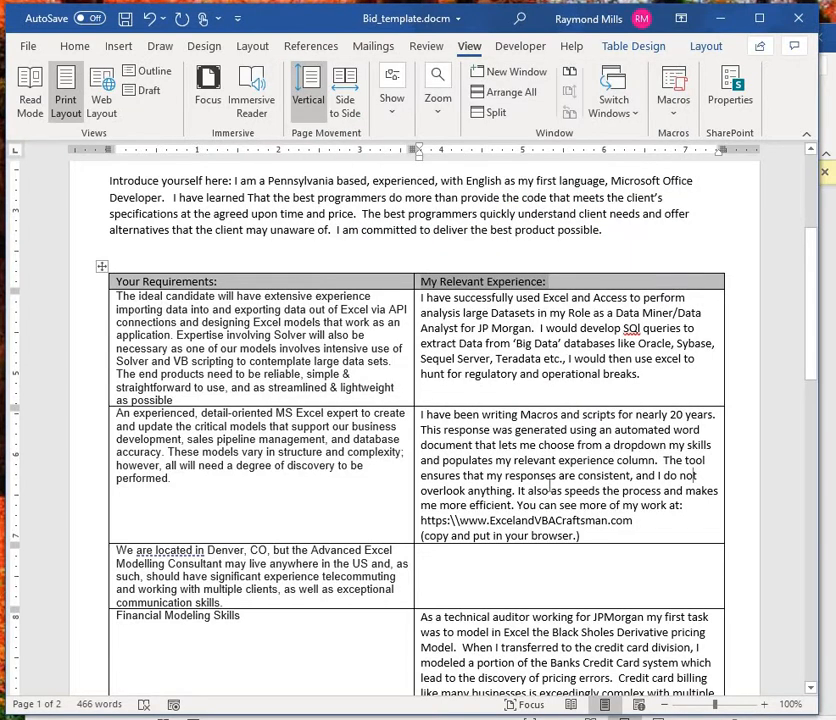
Reopen the My Skills Library and start a new skill named "Remote Work Experience" under the VBA General expertise area
double_click(494, 282)
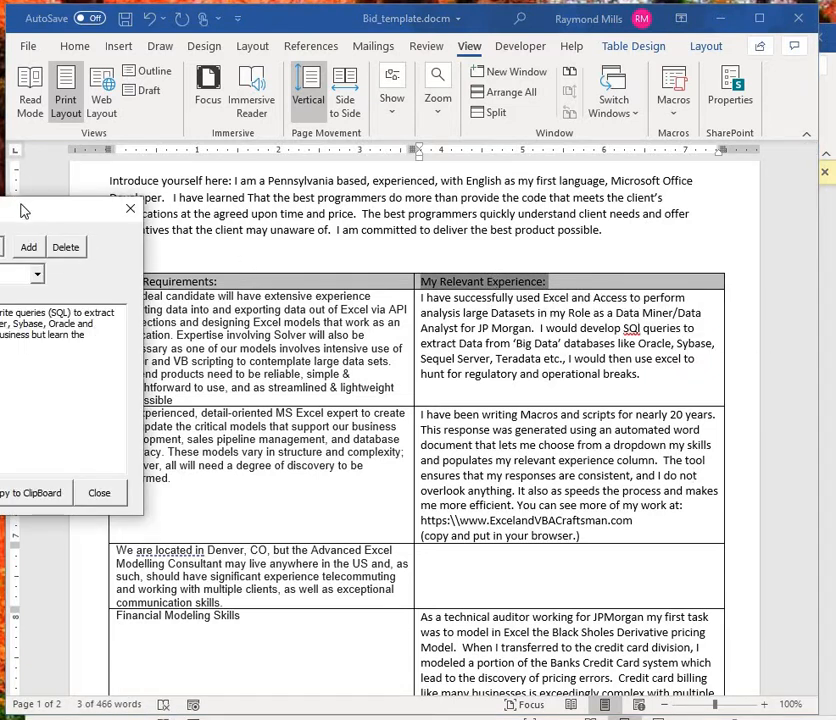
drag(23, 211, 632, 200)
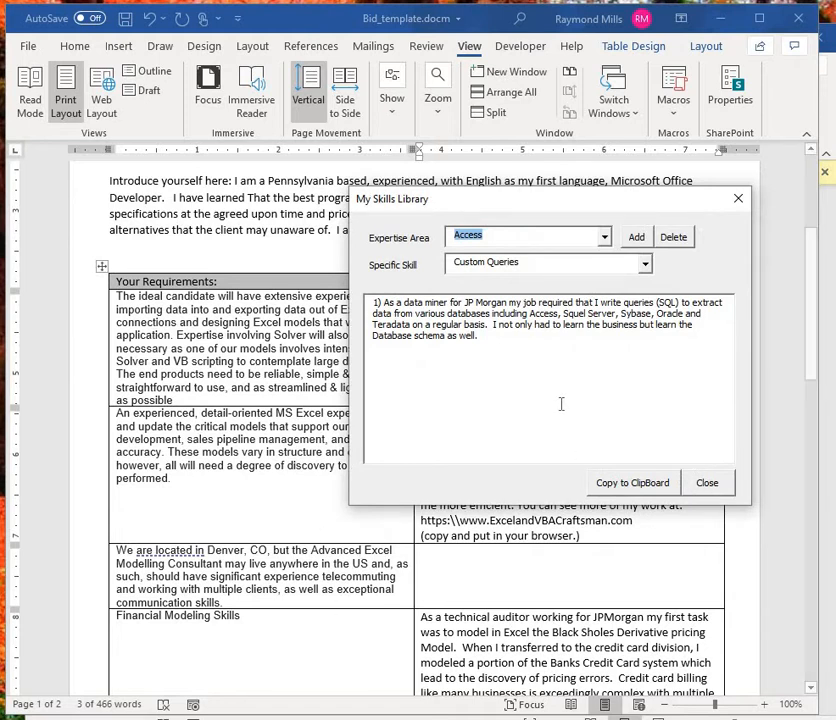
click(604, 238)
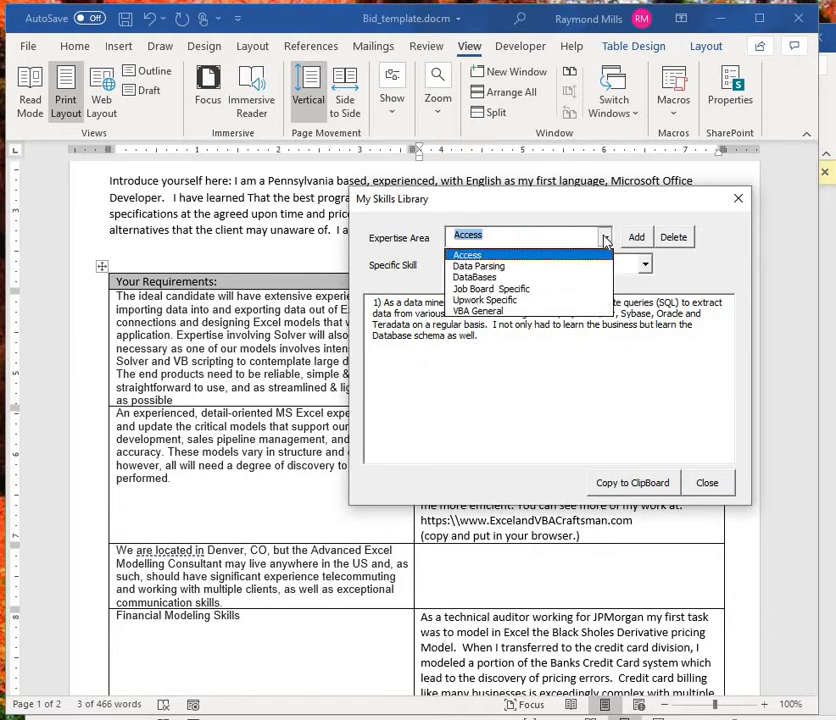
click(567, 314)
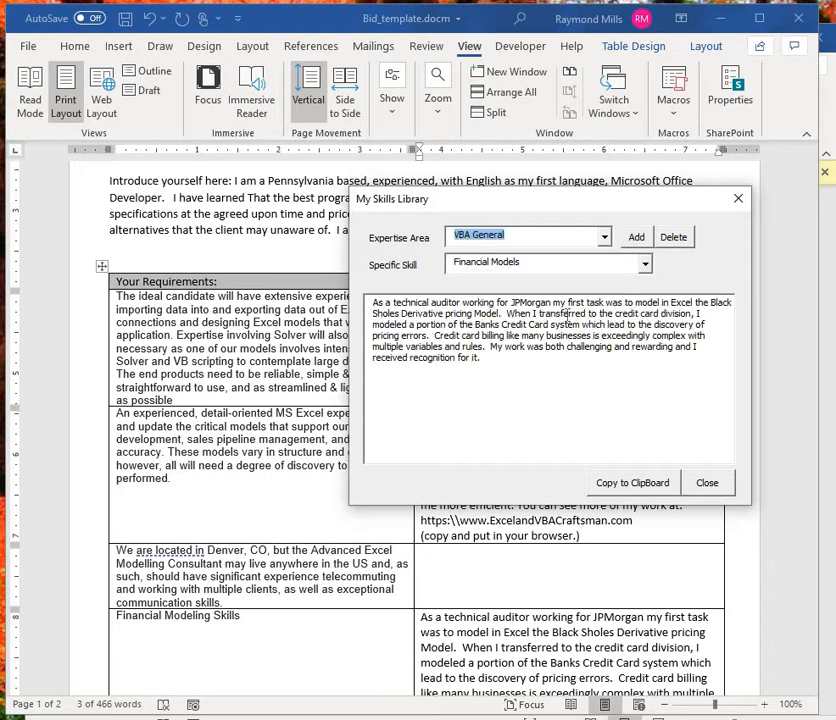
click(637, 238)
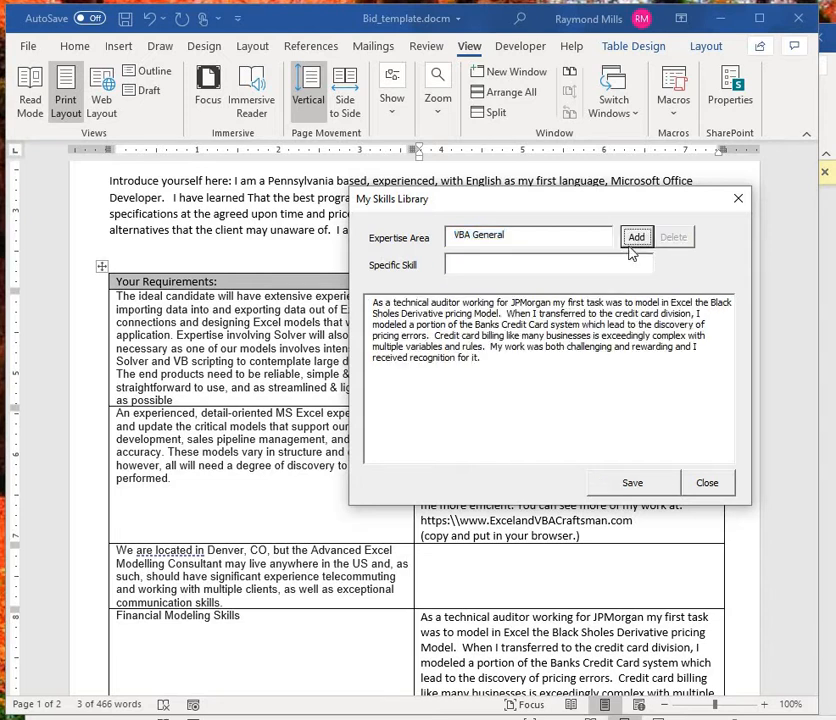
click(506, 265)
text(RE)
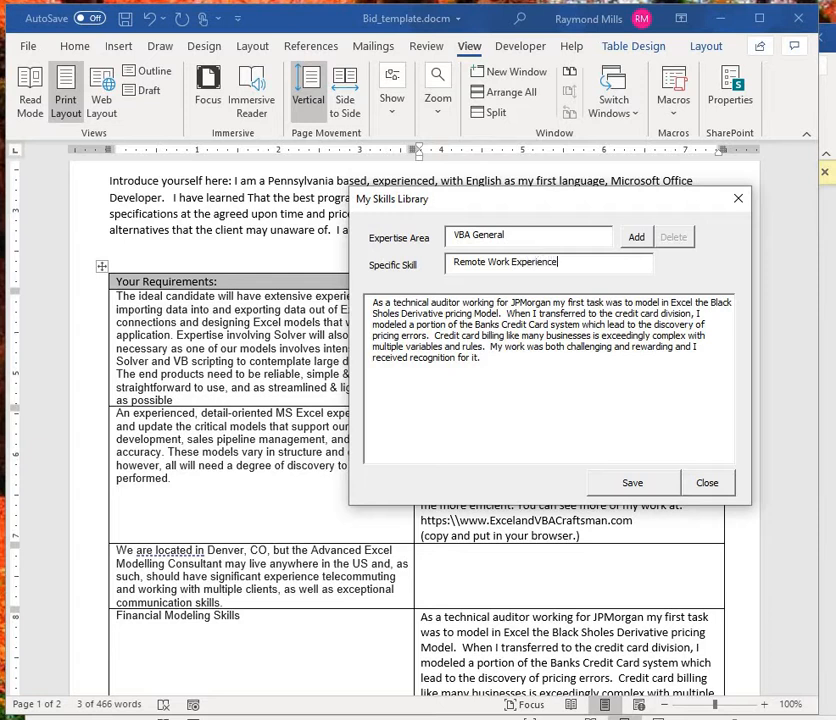
Switch to Advanced Excel Modelling Consultant.docm and copy the paragraph beginning "During my years working for JPMorgan"
click(513, 355)
click(632, 124)
click(640, 133)
click(637, 110)
click(638, 112)
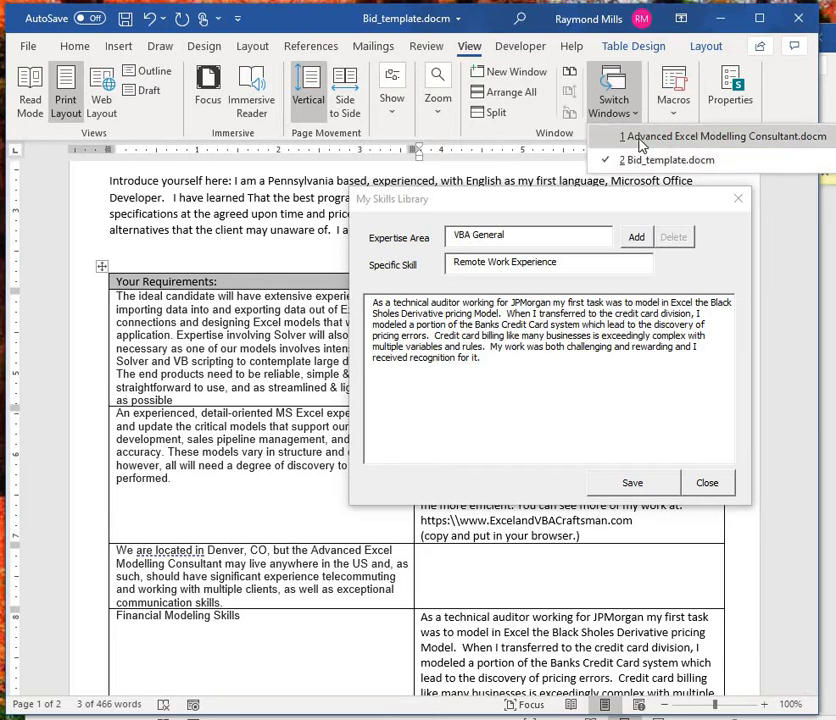
click(641, 145)
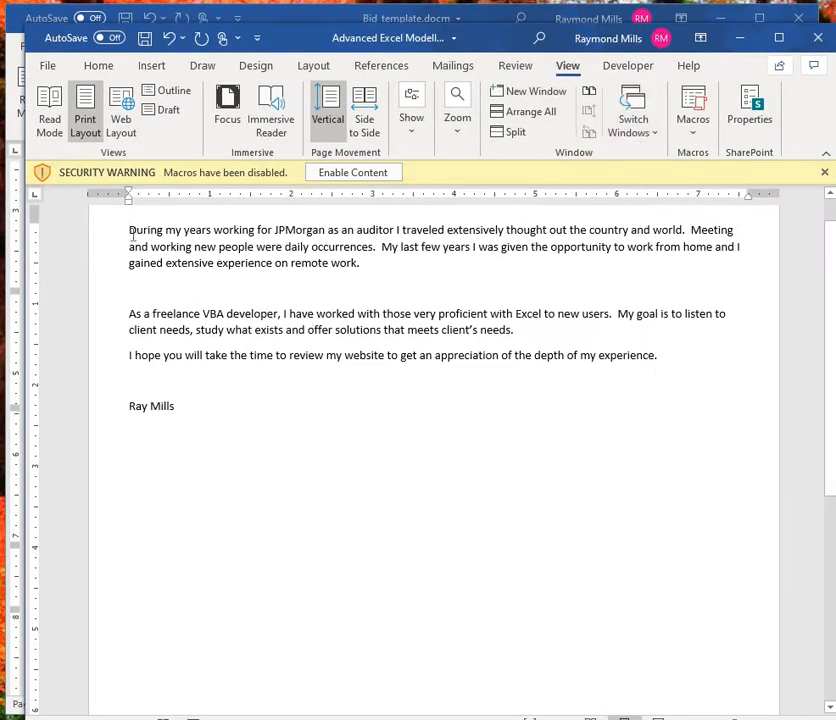
drag(132, 233, 484, 274)
key(ctrl+c)
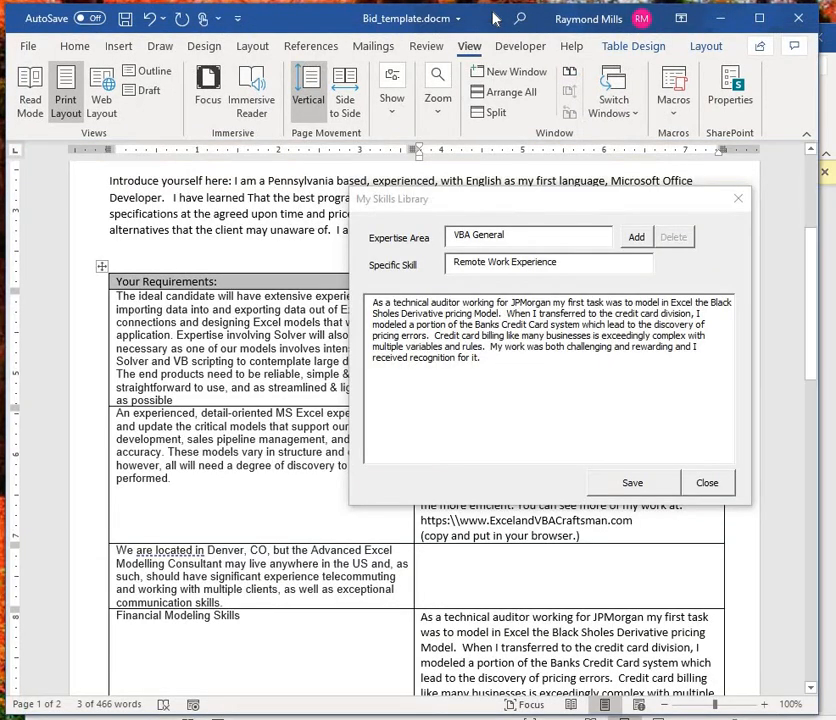
Replace the new skill's description in Bid_template.docm with the copied paragraph, save the skill and close the library
click(330, 12)
drag(485, 360, 348, 296)
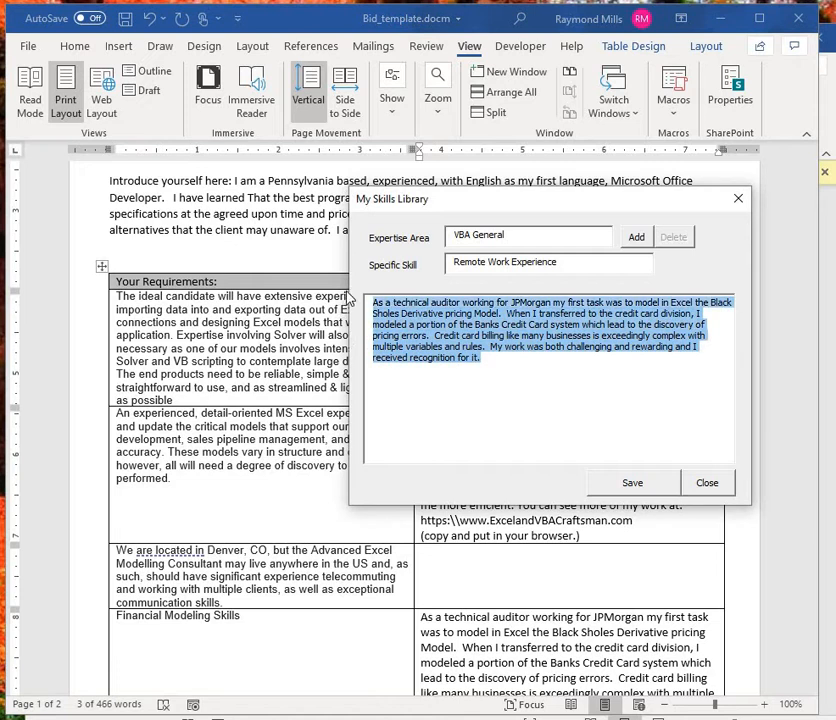
key(ctrl+v)
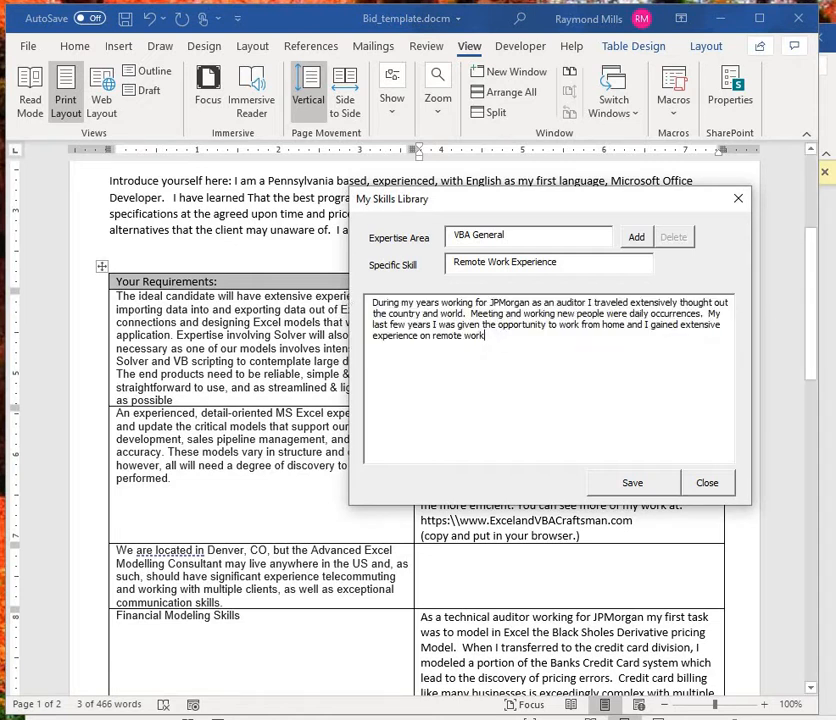
click(619, 488)
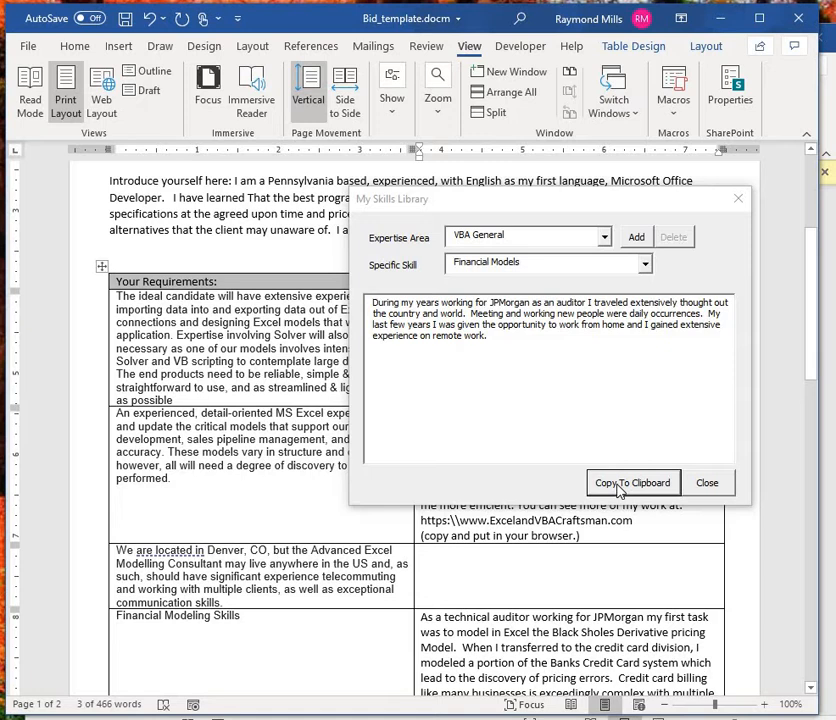
click(738, 198)
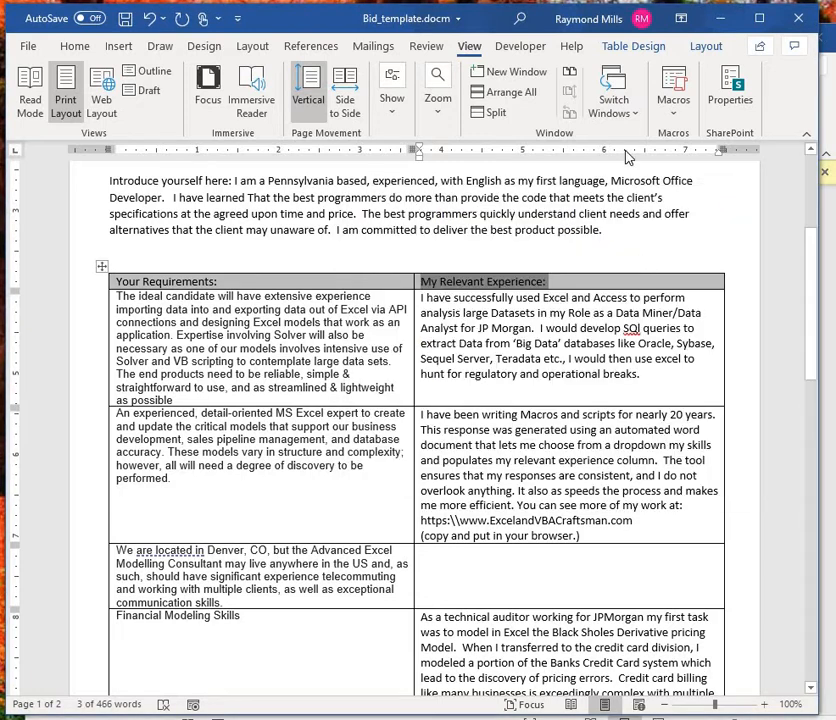
Copy the Remote Work Experience text from VBA General and paste it into the experience cell beside the Denver location requirement
click(505, 288)
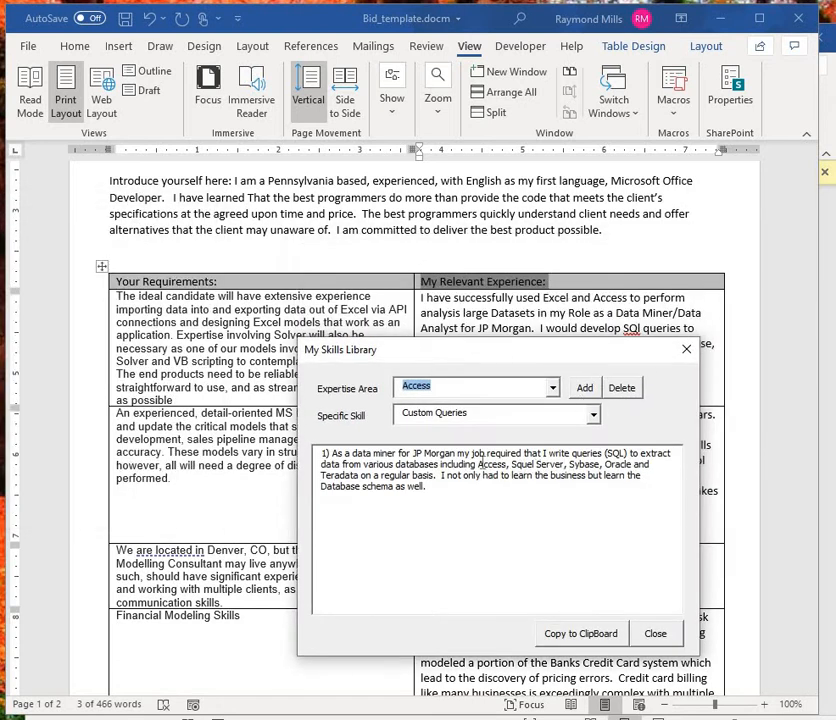
click(552, 388)
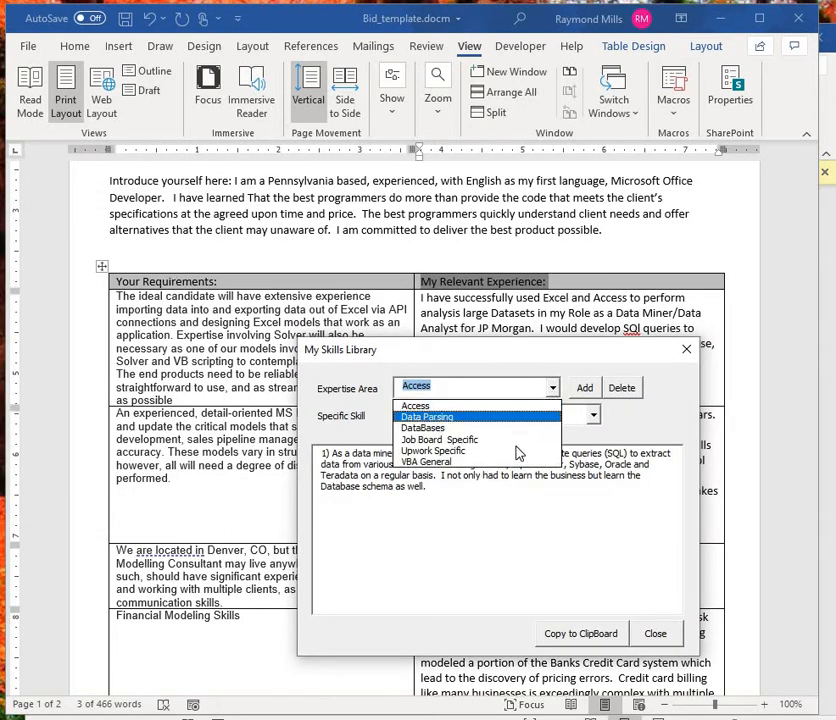
click(480, 463)
click(593, 416)
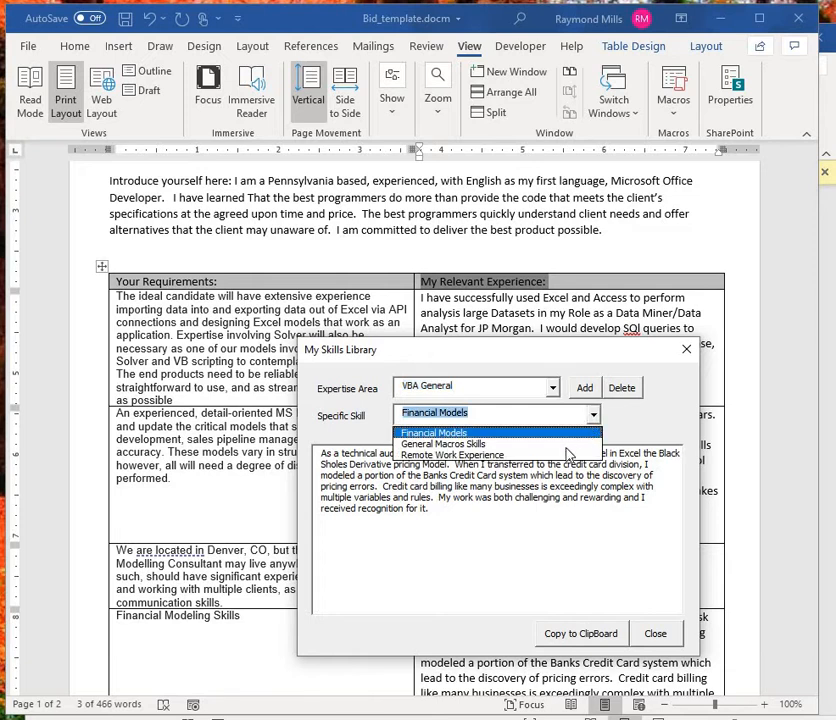
click(460, 504)
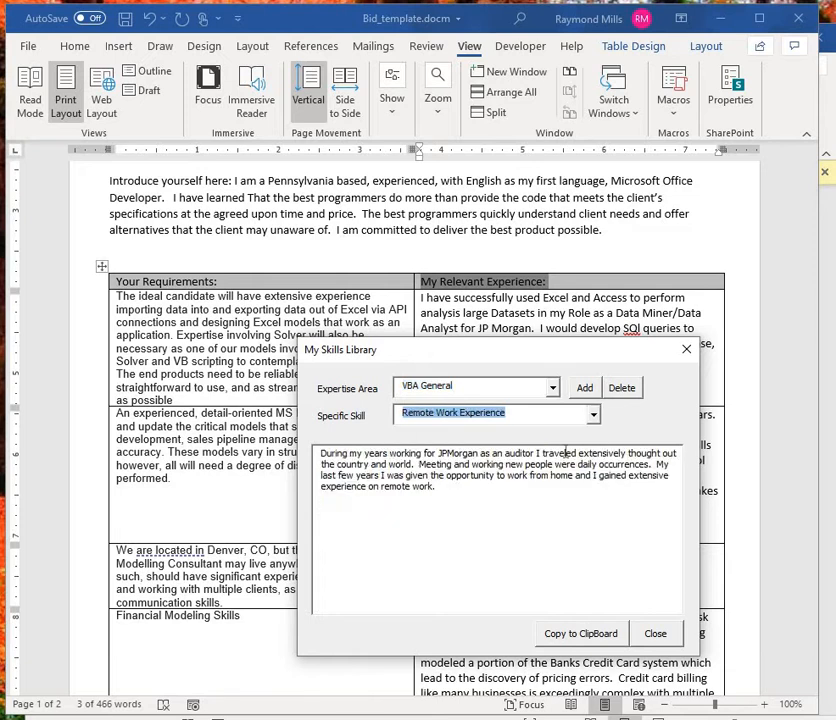
click(622, 634)
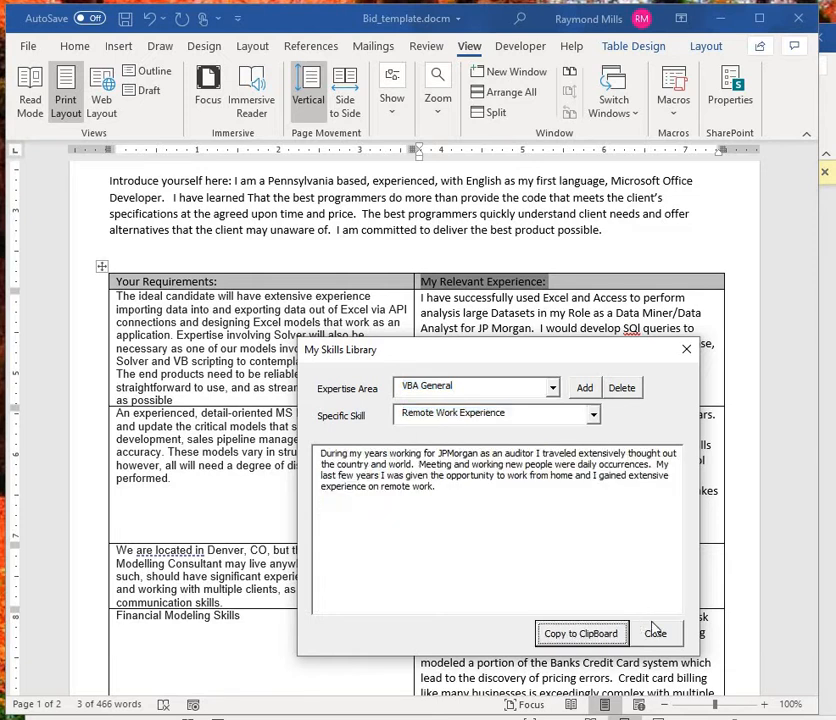
click(708, 567)
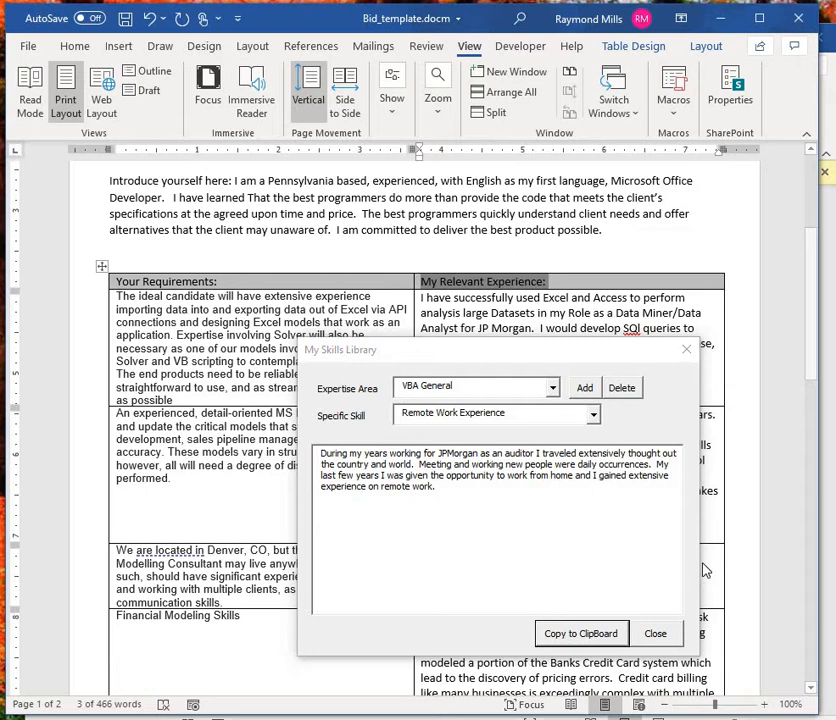
click(686, 349)
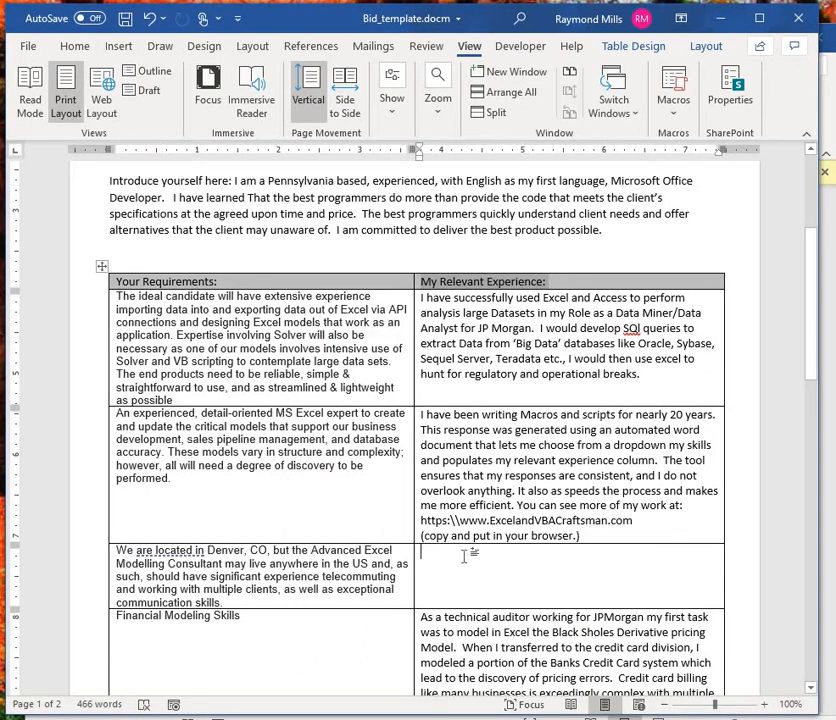
key(ctrl+v)
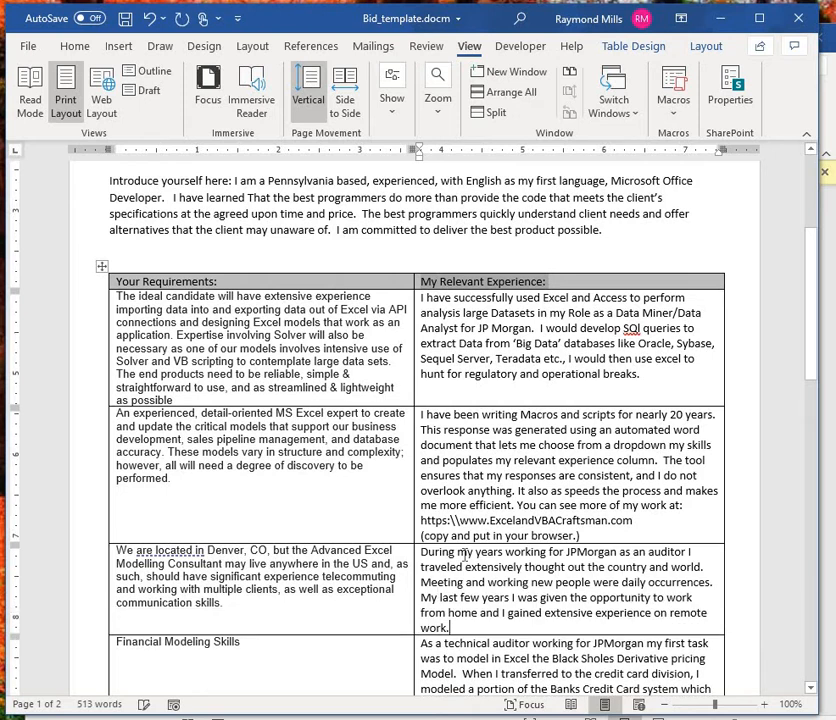
Change the word before "queries" to "Sequel" in the experience cell beside the ideal candidate requirement
key(Up)
key(Up)
click(641, 328)
key(BackSpace)
key(BackSpace)
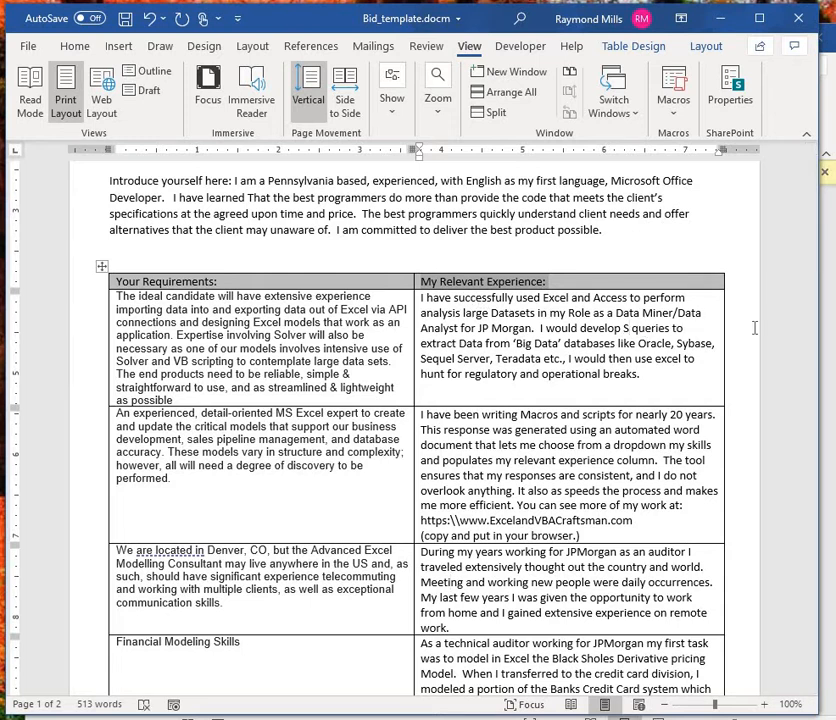
text(Squel)
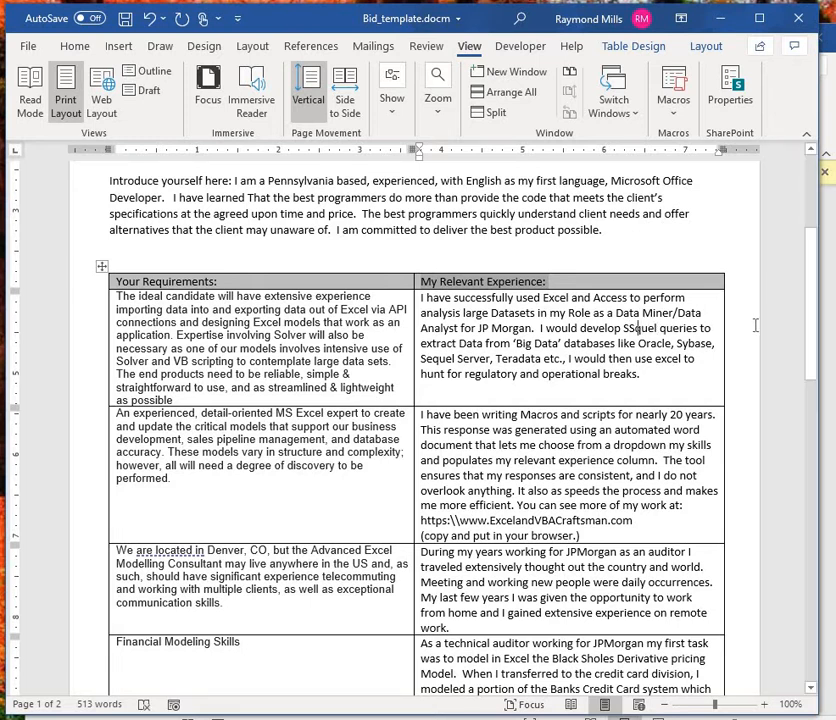
key(BackSpace)
text(e)
key(Right)
key(Right)
key(Right)
Switch to Access, open tbl_Skills_Library in Skills_Library.accdb to examine the stored skills, and close the database
scroll(479, 573, down, 4)
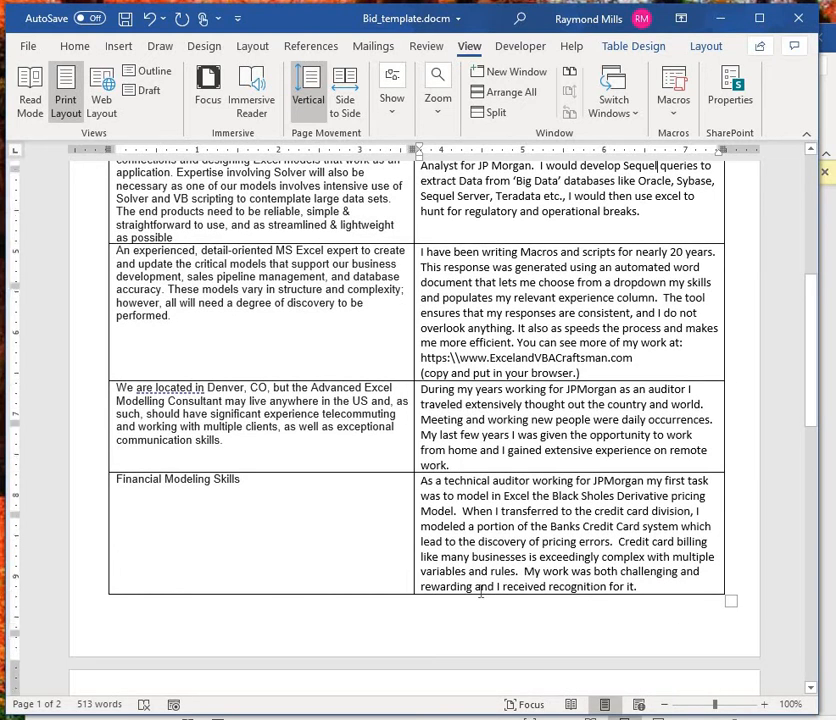
scroll(480, 591, up, 4)
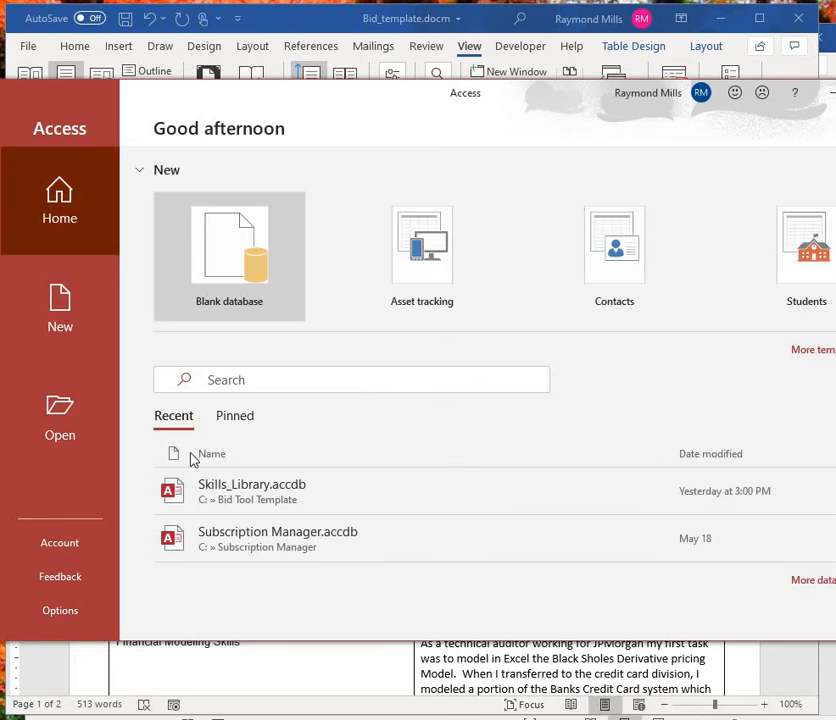
click(211, 511)
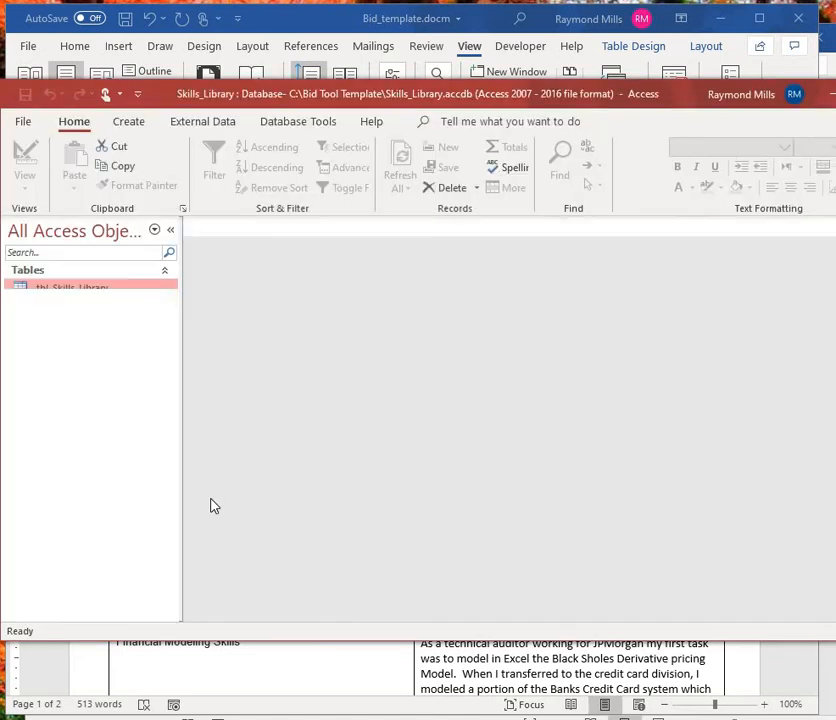
double_click(50, 290)
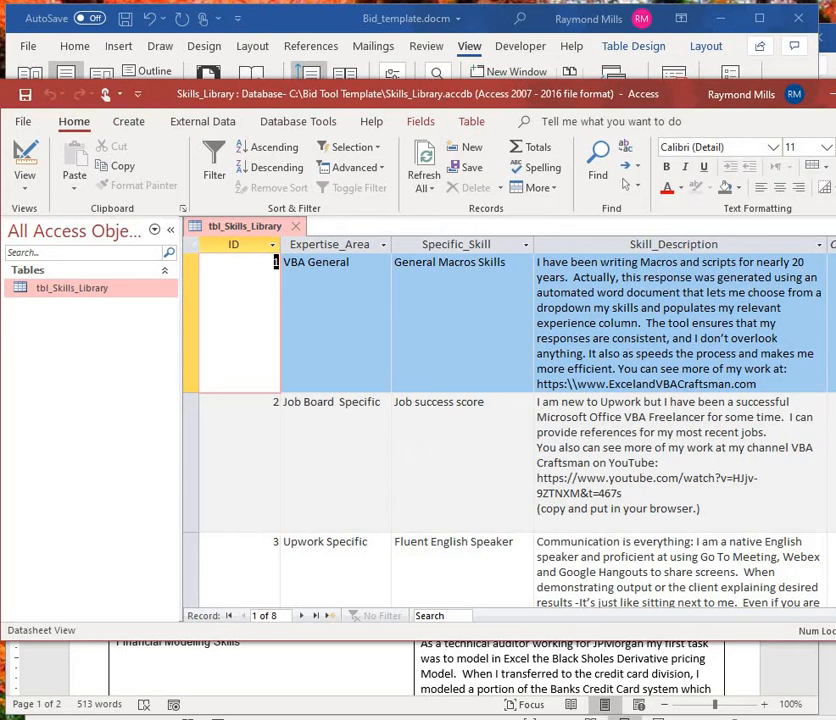
key(alt+F4)
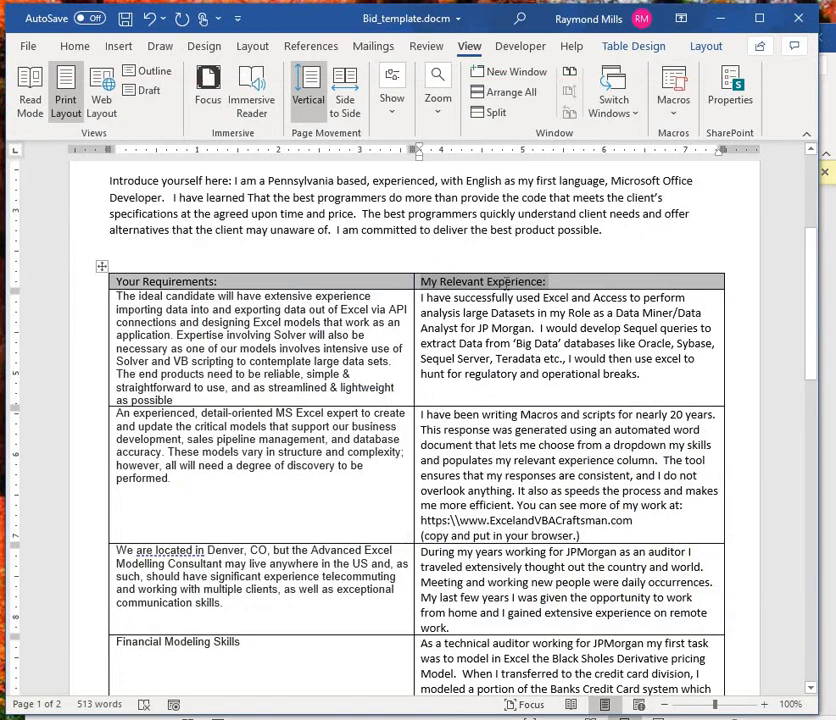
Reopen the My Skills Library from the My Relevant Experience heading and move it off the page to review the letter
double_click(507, 285)
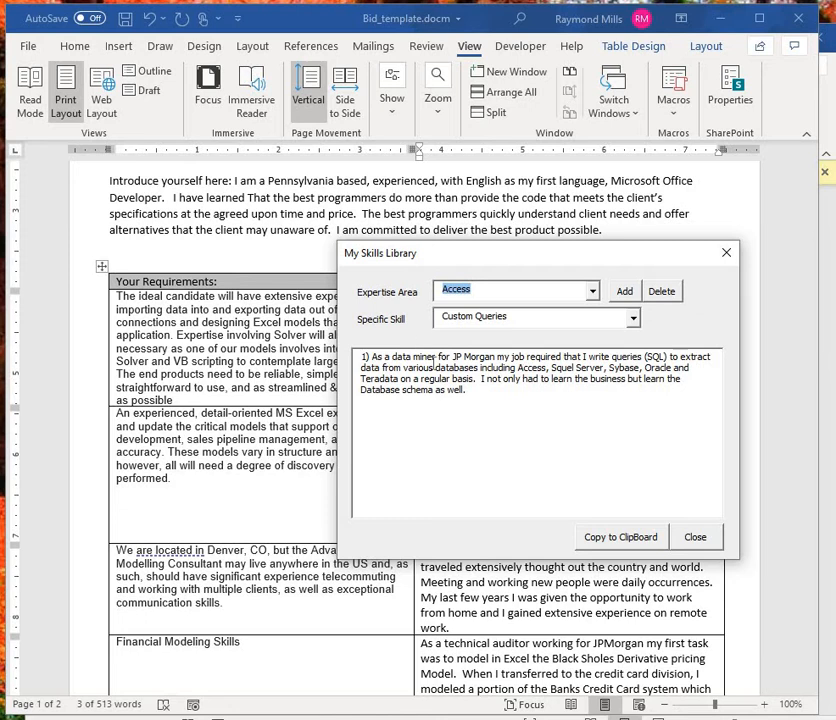
drag(497, 253, 835, 315)
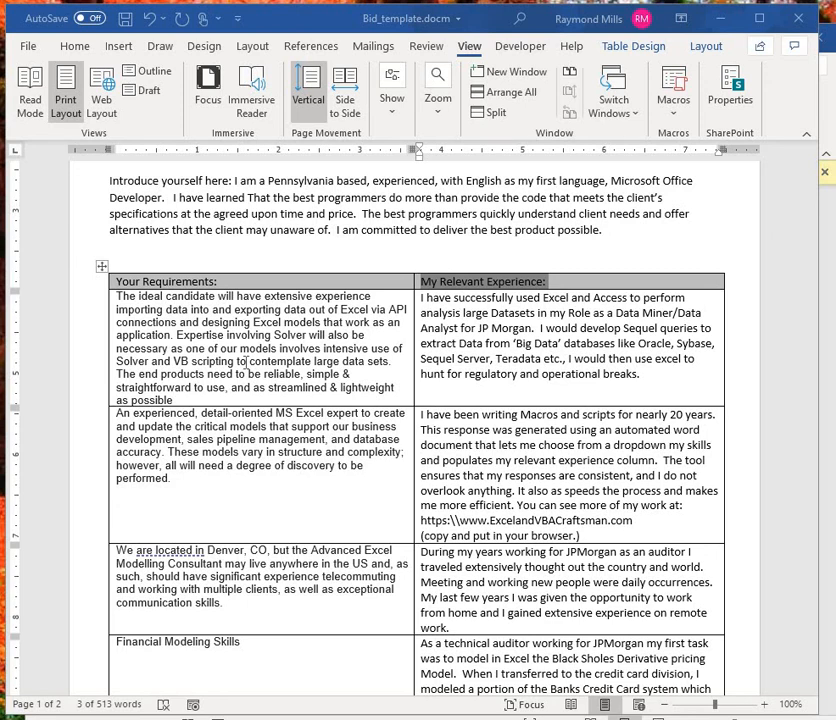
scroll(246, 362, up, 5)
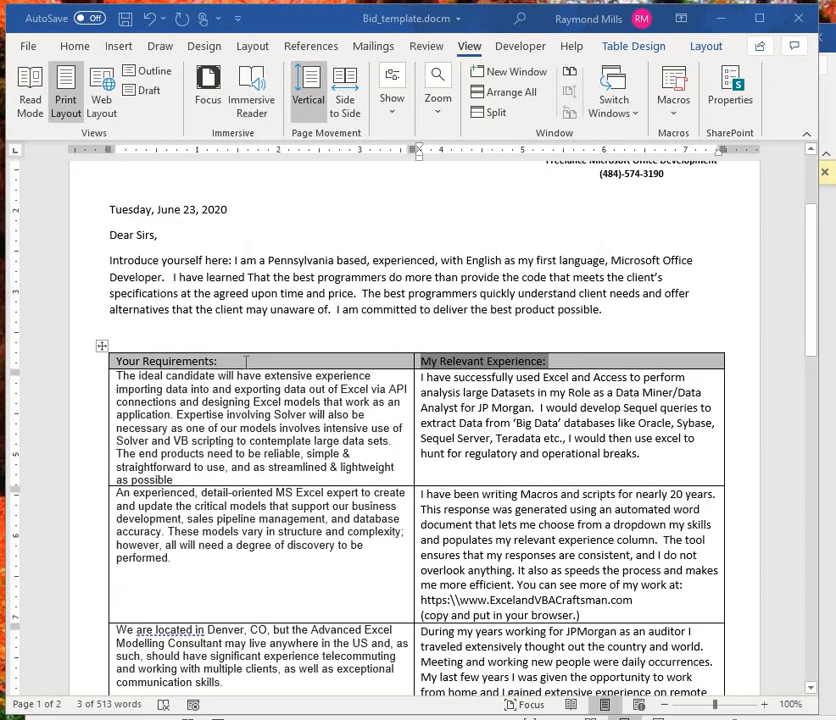